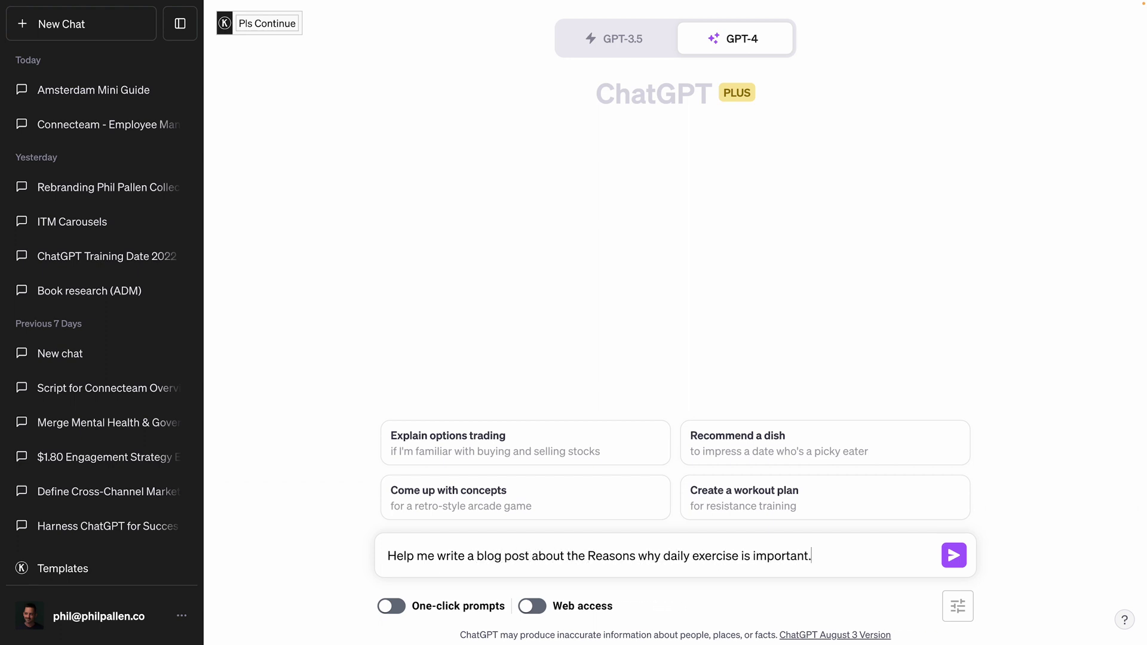
Step: Send the prompt asking for a blog post about the reasons why daily exercise is important and read through the generated article
{"action": "key", "text": "Return"}
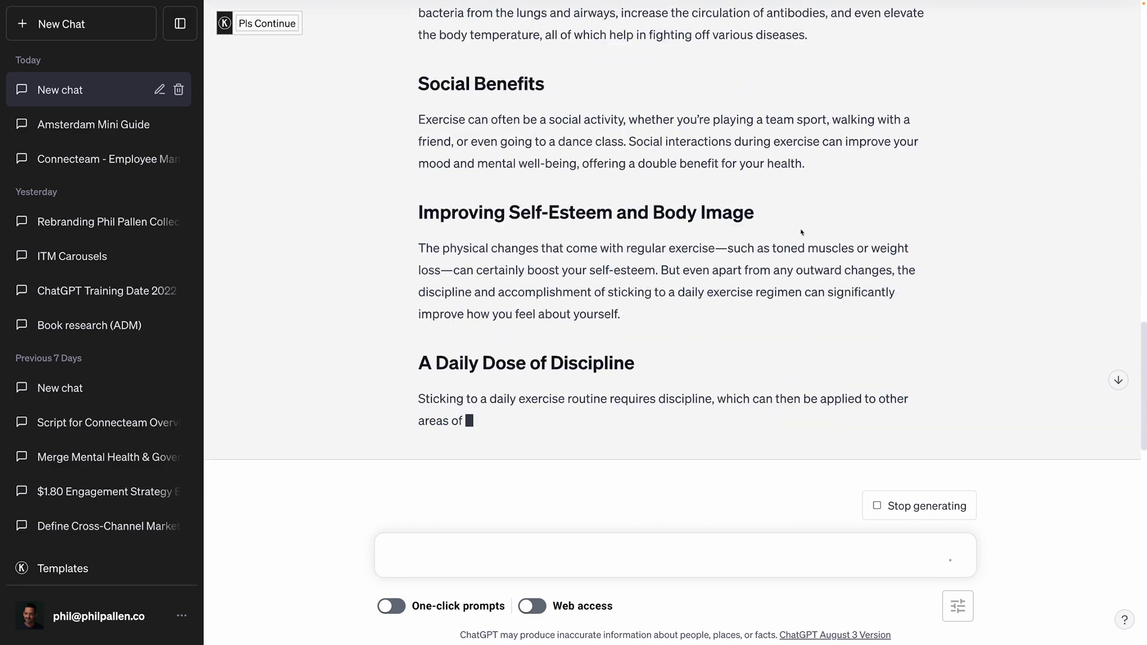
{"action": "scroll", "coordinate": [751, 326], "scroll_direction": "up", "scroll_amount": 20}
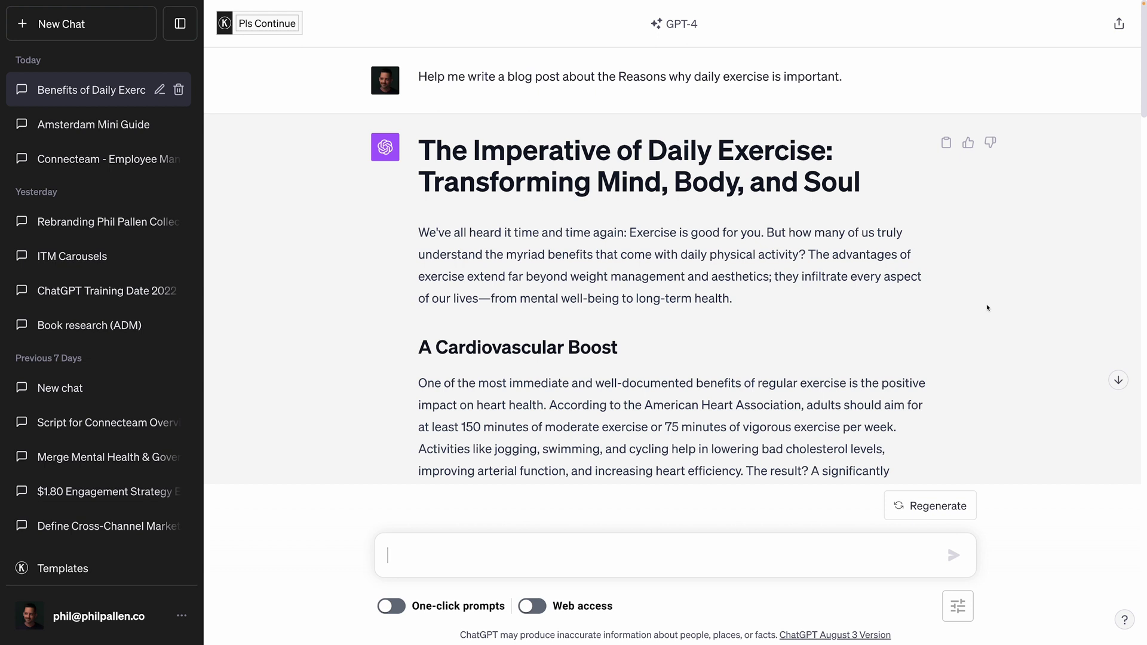
{"action": "scroll", "coordinate": [954, 318], "scroll_direction": "down", "scroll_amount": 20}
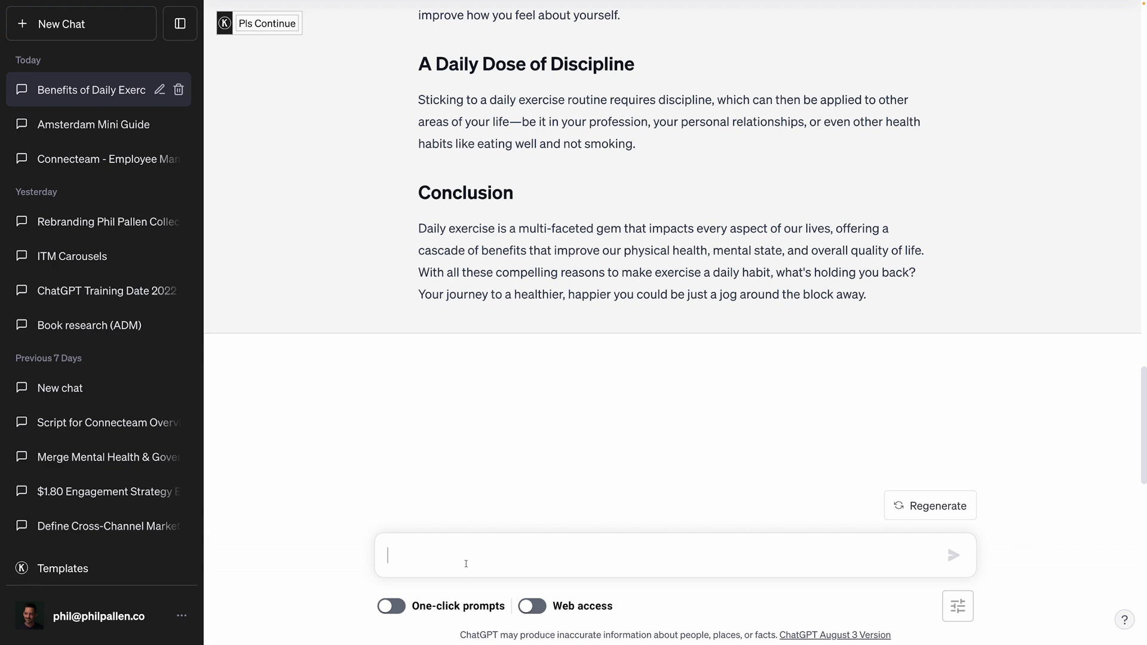
{"action": "scroll", "coordinate": [558, 485], "scroll_direction": "up", "scroll_amount": 2}
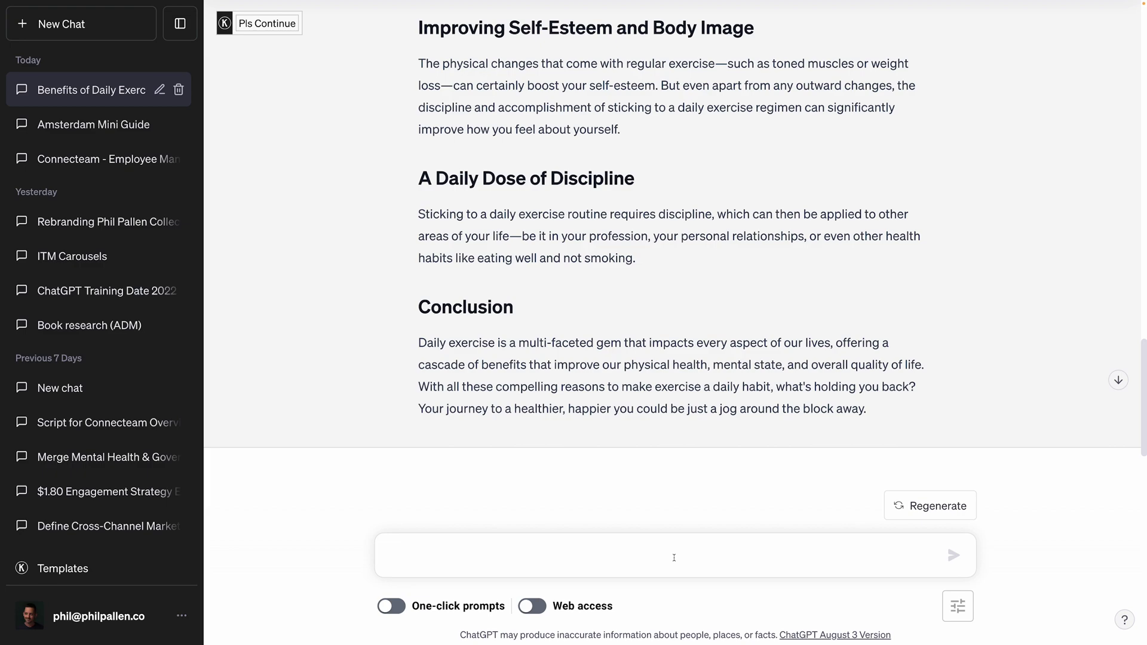
Step: Copy the original blog post prompt from the start of the conversation and paste it into the message box
{"action": "scroll", "coordinate": [702, 435], "scroll_direction": "up", "scroll_amount": 20}
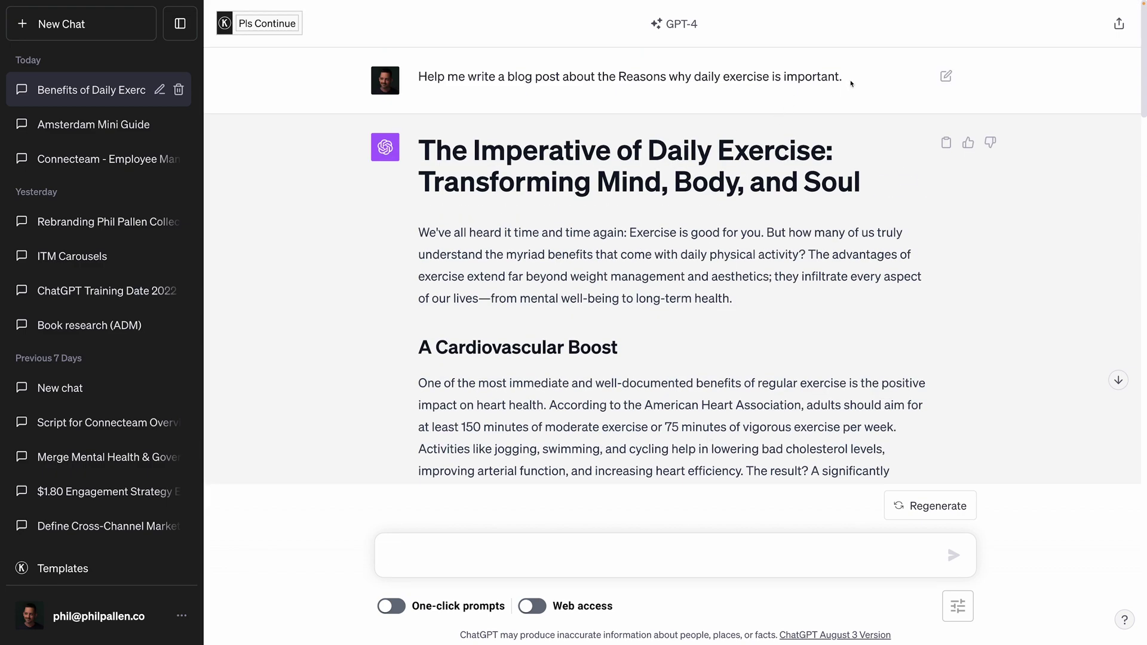
{"action": "left_click_drag", "start_coordinate": [848, 79], "coordinate": [417, 78]}
{"action": "key", "text": "ctrl+c"}
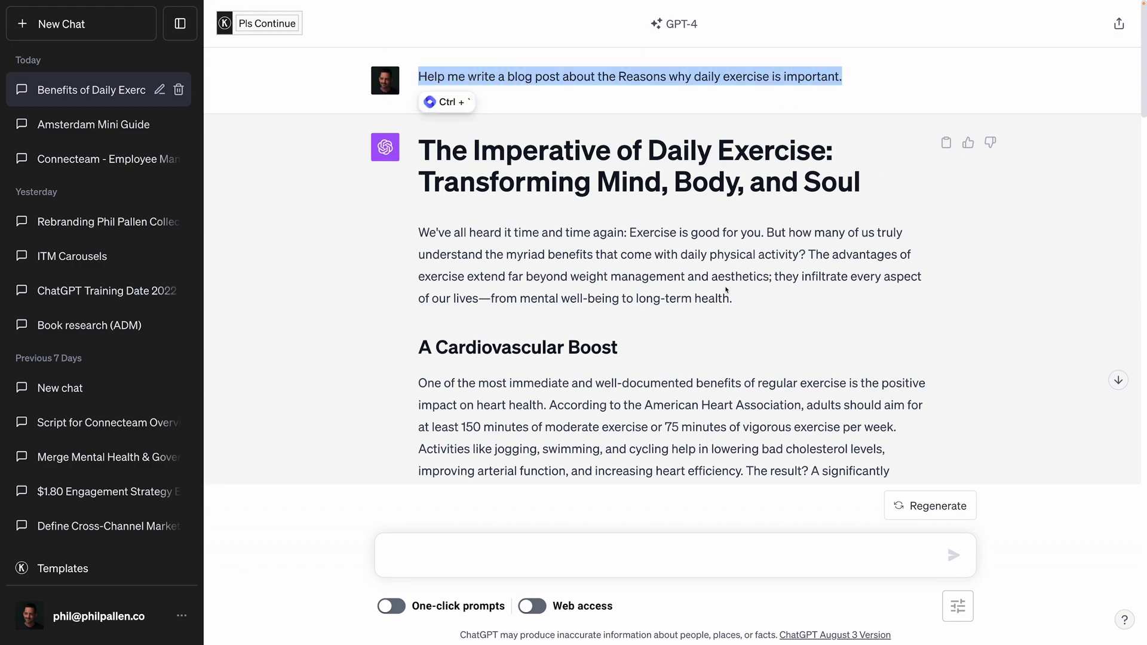
{"action": "scroll", "coordinate": [727, 290], "scroll_direction": "down", "scroll_amount": 15}
{"action": "left_click", "coordinate": [502, 550]}
{"action": "key", "text": "ctrl+v"}
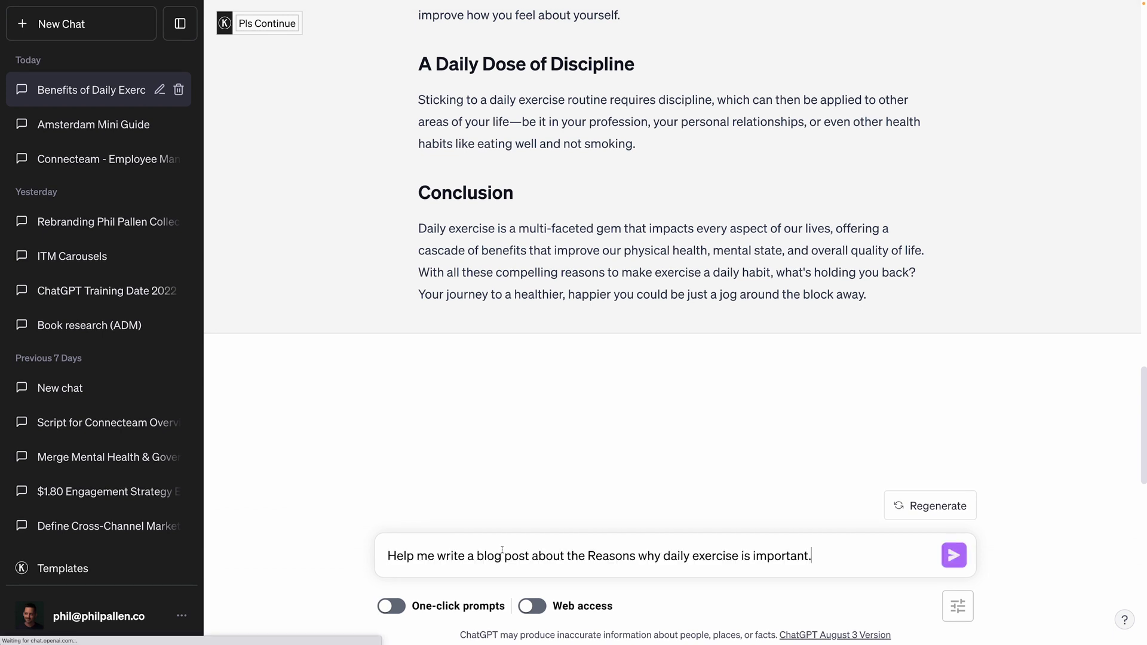
Step: Add to the end of the pasted prompt: "I want this to be SEO-optimized to help with discoverability."
{"action": "left_click_drag", "start_coordinate": [388, 555], "coordinate": [816, 551]}
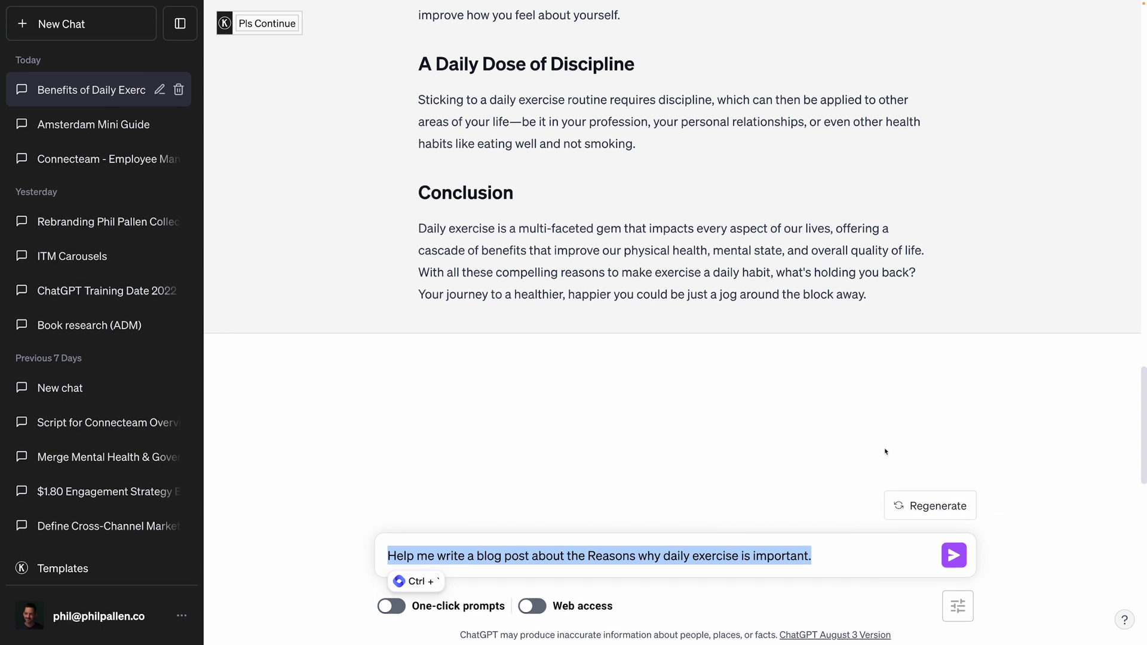
{"action": "left_click", "coordinate": [840, 563]}
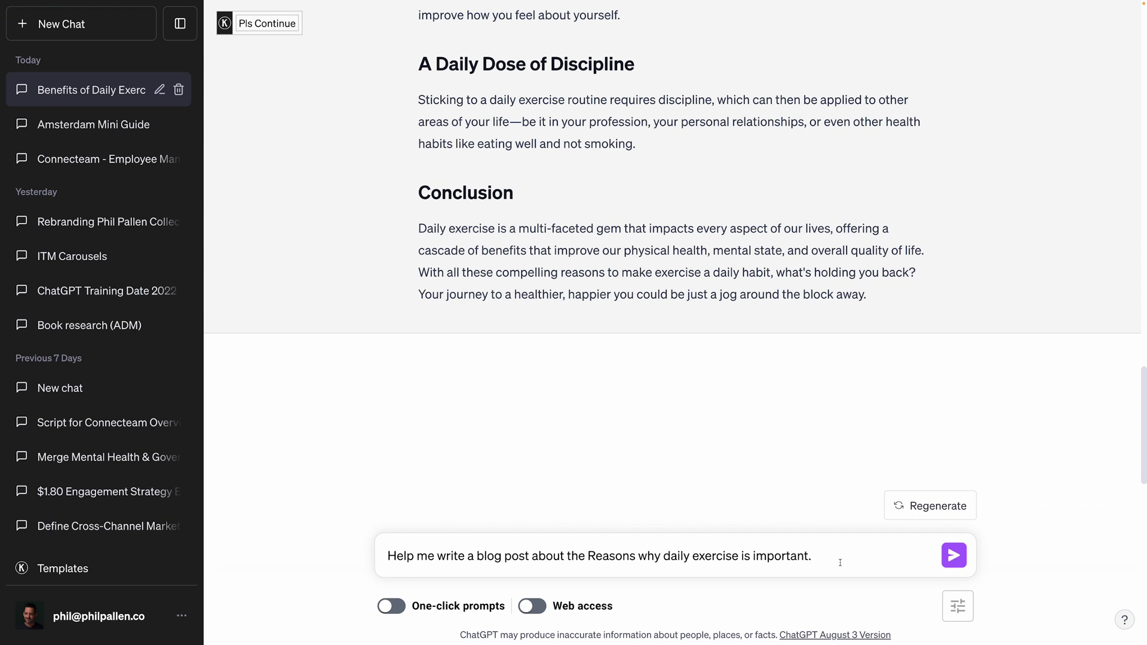
{"action": "type", "text": "I want this to be SEO"}
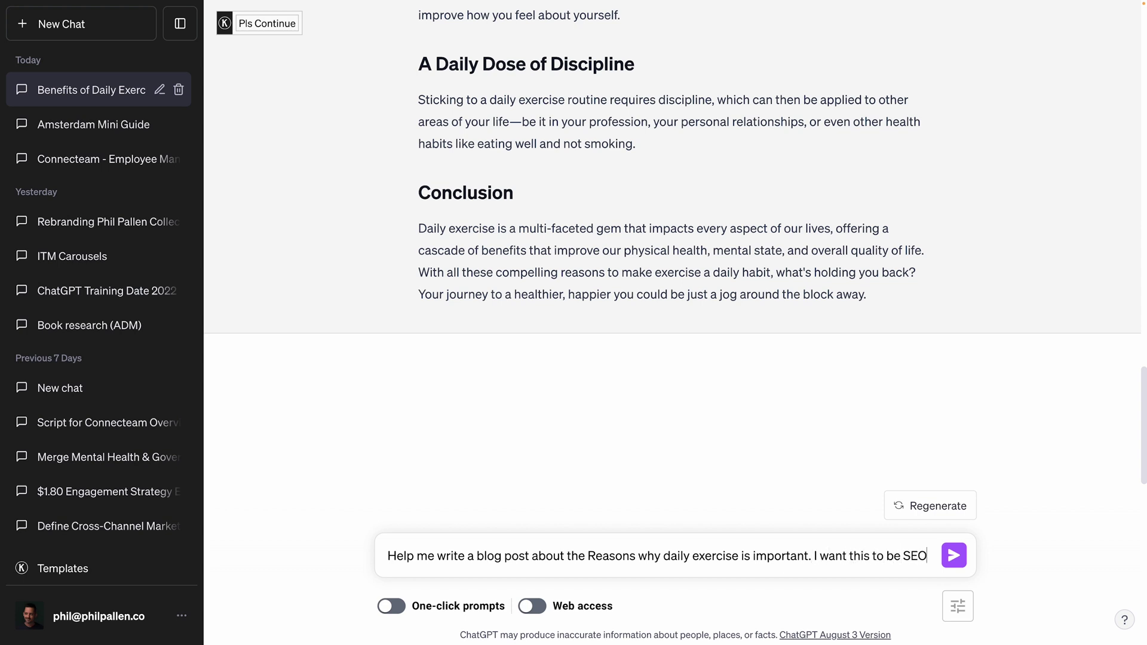
{"action": "type", "text": "-optimized to he"}
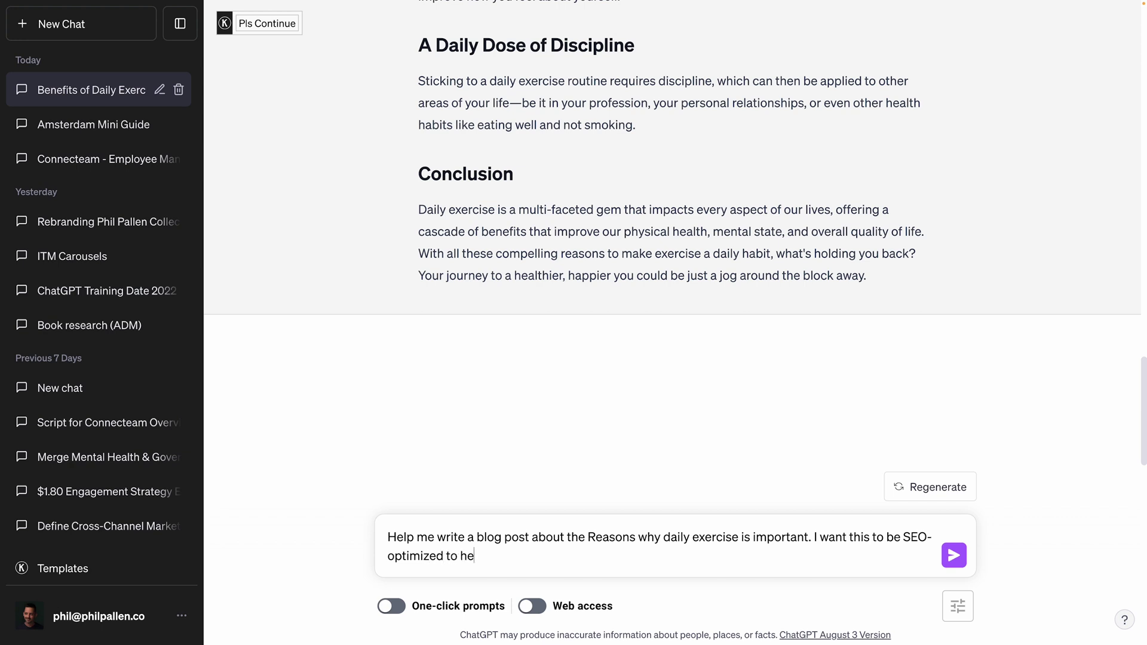
{"action": "type", "text": "lp with discoverab"}
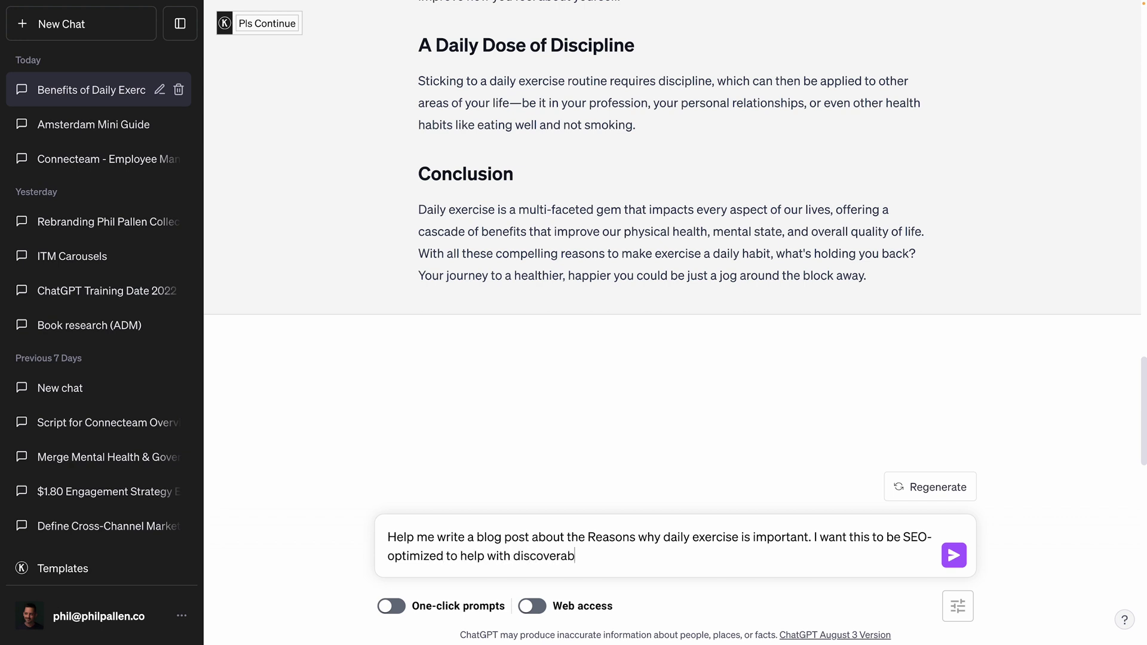
Step: Continue the prompt with the persona: "When you write, please write this as a fitness influencer based in Los Angeles"
{"action": "type", "text": "ility. When you write, please write th"}
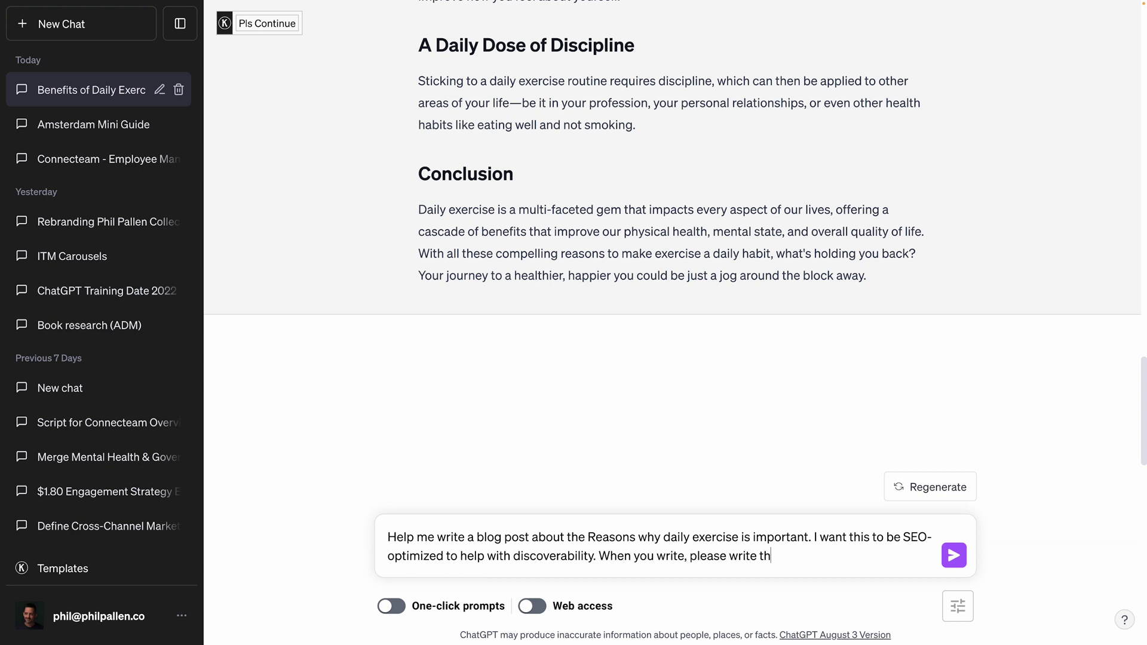
{"action": "type", "text": "is as a fitness ifn"}
{"action": "key", "text": "BackSpace"}
{"action": "key", "text": "BackSpace"}
{"action": "type", "text": "nfluencer based in Los An"}
{"action": "key", "text": "BackSpace"}
{"action": "key", "text": "BackSpace"}
{"action": "type", "text": "in Los Angeles who's wanted"}
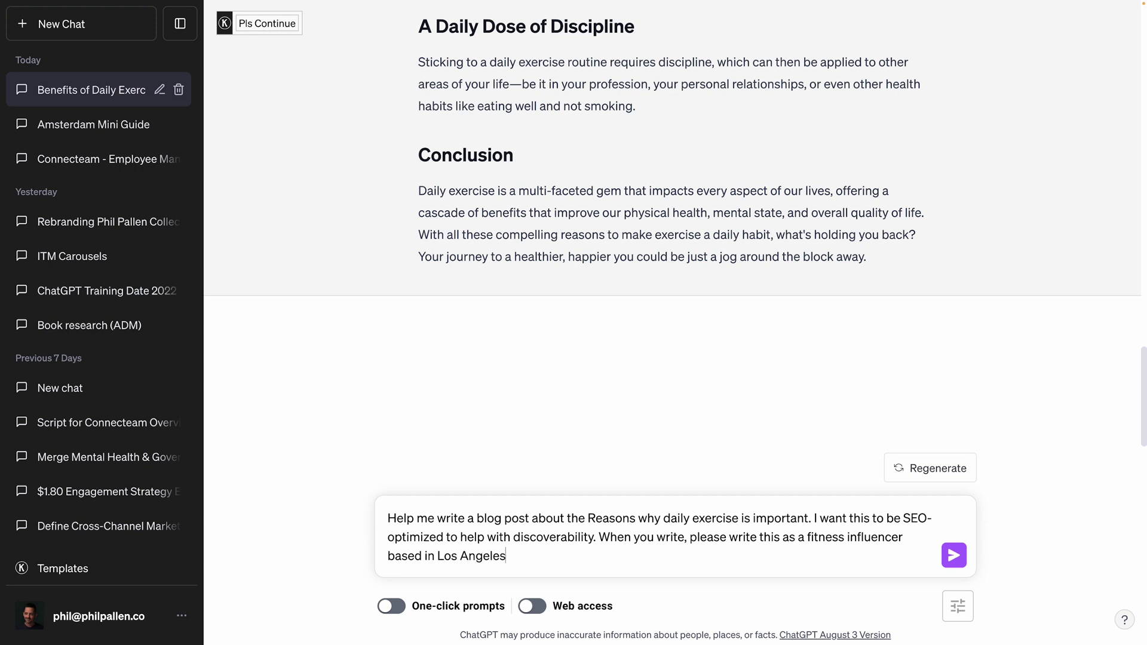
Step: Finish the persona sentence with the target group: "who's wanting to target an audience in university."
{"action": "key", "text": "BackSpace"}
{"action": "key", "text": "BackSpace"}
{"action": "type", "text": "ing to trans"}
{"action": "key", "text": "BackSpace"}
{"action": "key", "text": "BackSpace"}
{"action": "type", "text": "rg"}
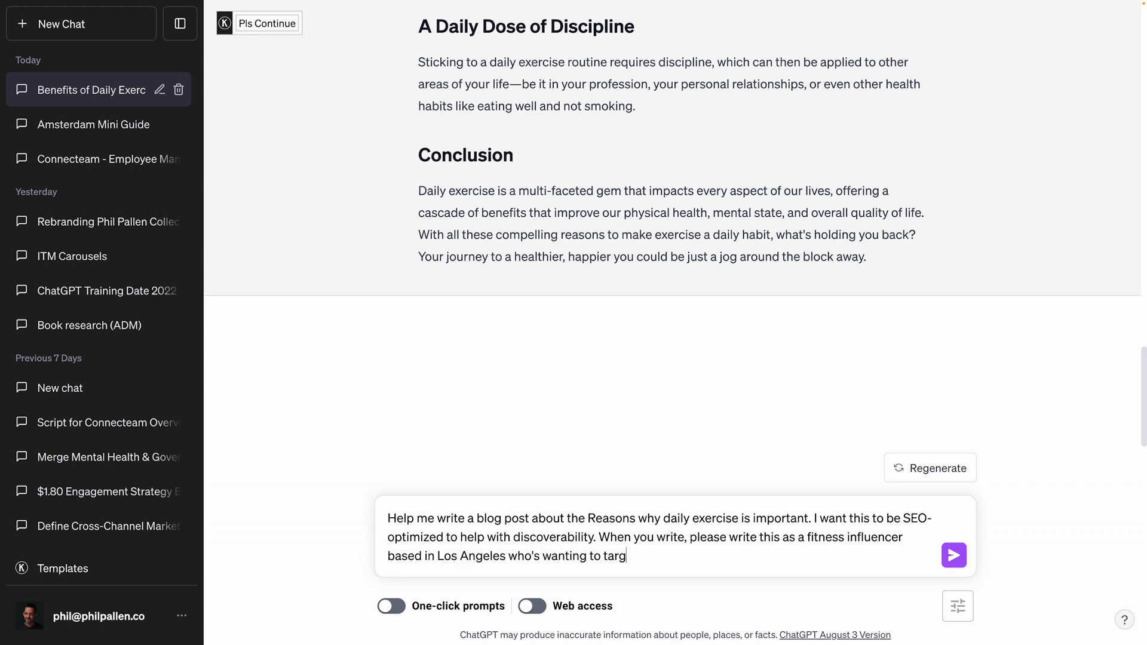
{"action": "type", "text": "et an audience in university."}
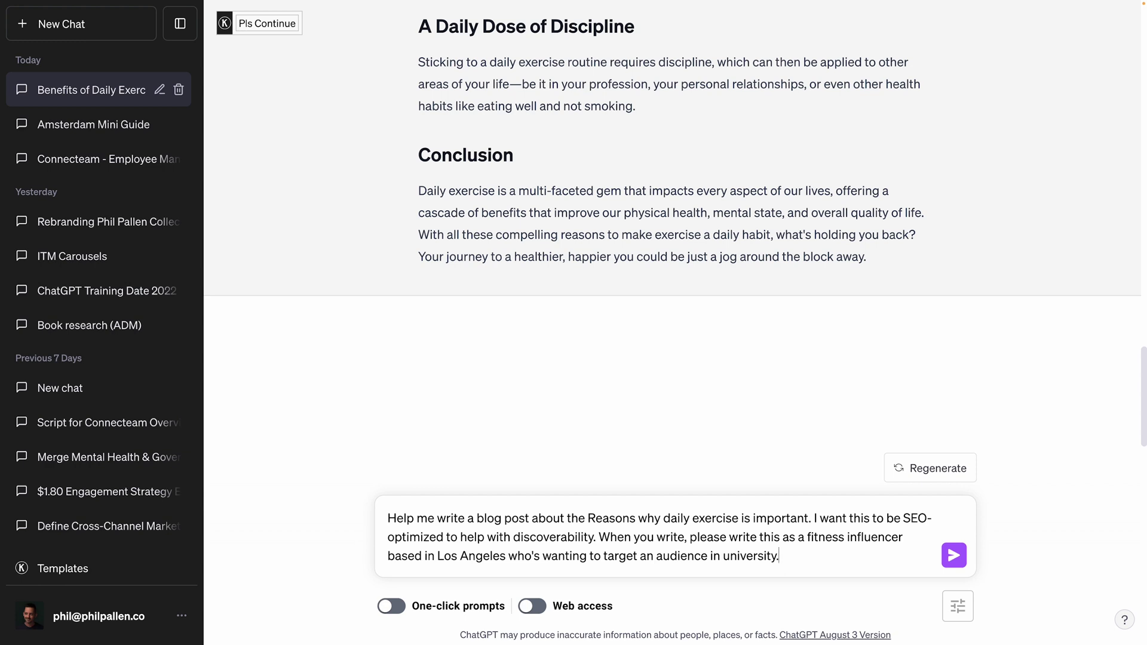
Step: Add to the prompt: "For all subtitles, please make sure you are answering common questions related to the topic, and ensure the subtitles are SEO-optimized."
{"action": "type", "text": "For all subtitles, plea"}
{"action": "type", "text": "se make sure you are"}
{"action": "type", "text": " answering common q"}
{"action": "type", "text": "uestions related to the top"}
{"action": "type", "text": "ic, and ensure the subti"}
{"action": "type", "text": "tles are S"}
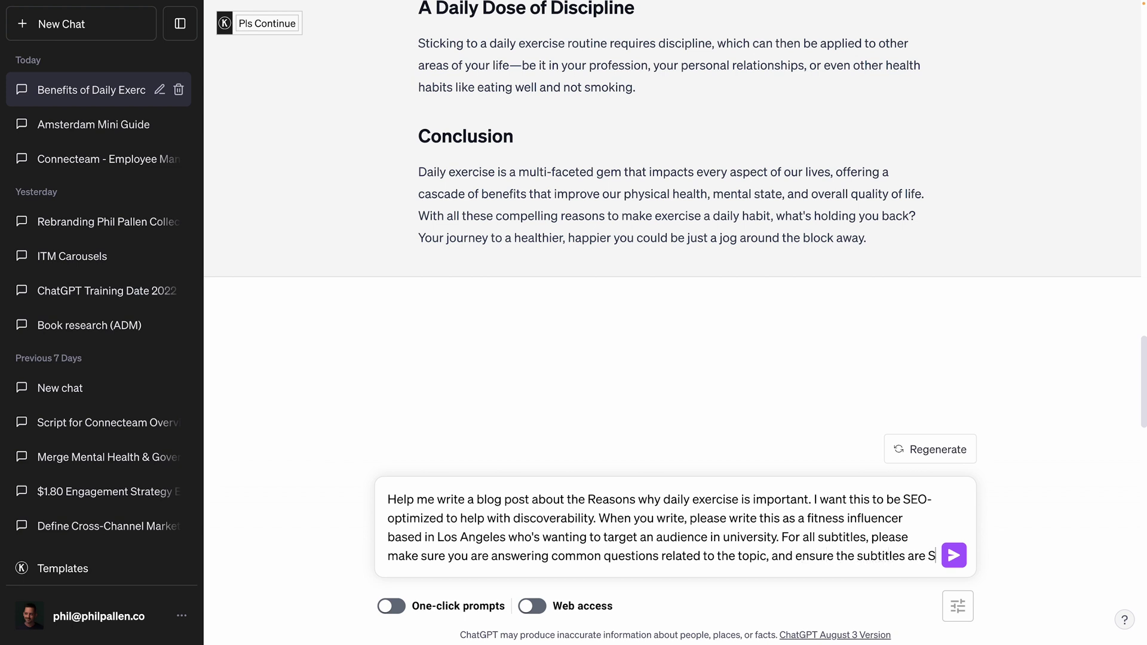
{"action": "type", "text": "EO-optimized."}
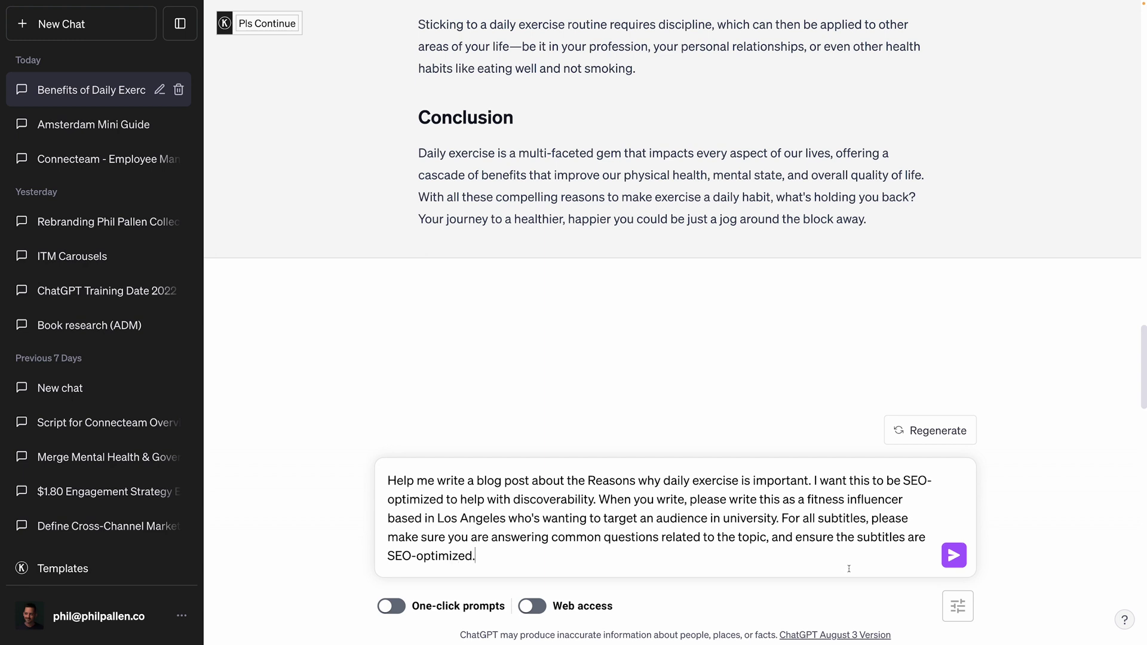
Step: Add to the prompt's end: "I am providing an example of a blog post written by this client on a different topic."
{"action": "key", "text": "ctrl+a"}
{"action": "left_click", "coordinate": [808, 561]}
{"action": "type", "text": "I am providing an e"}
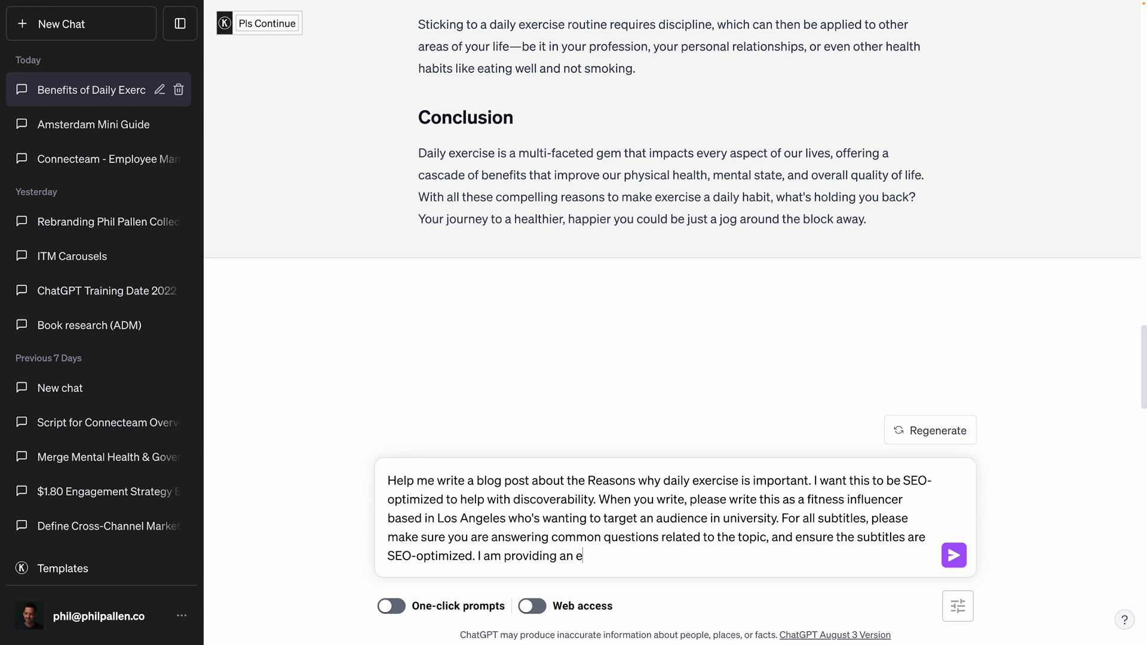
{"action": "type", "text": "xample of a blog post"}
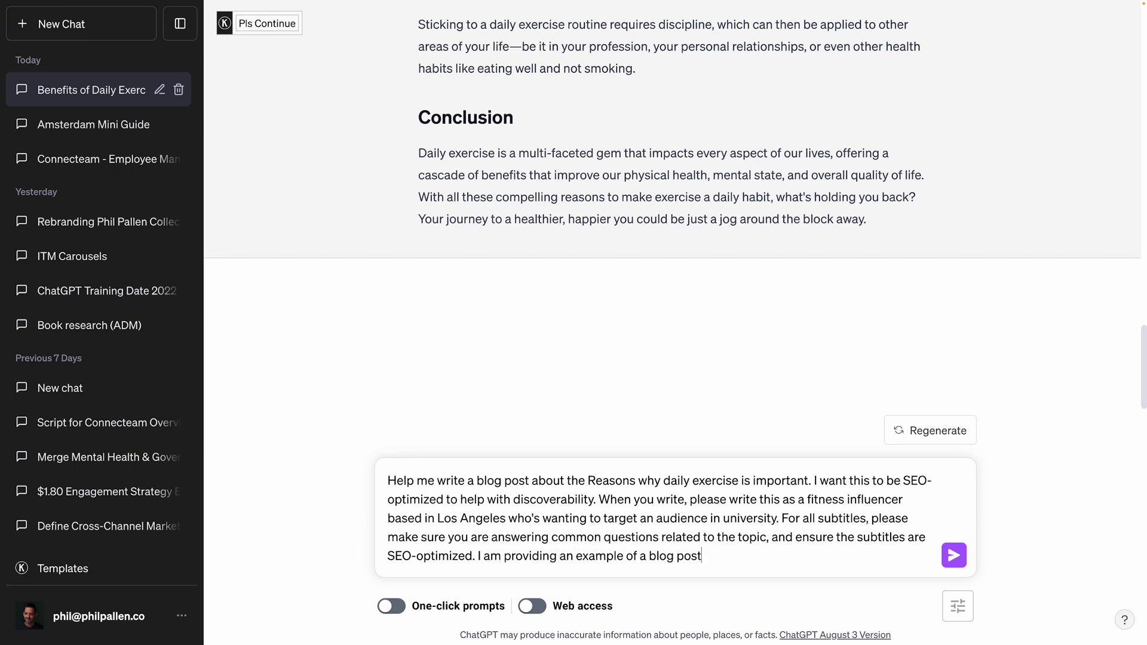
{"action": "type", "text": " written by this client on a different topic. please"}
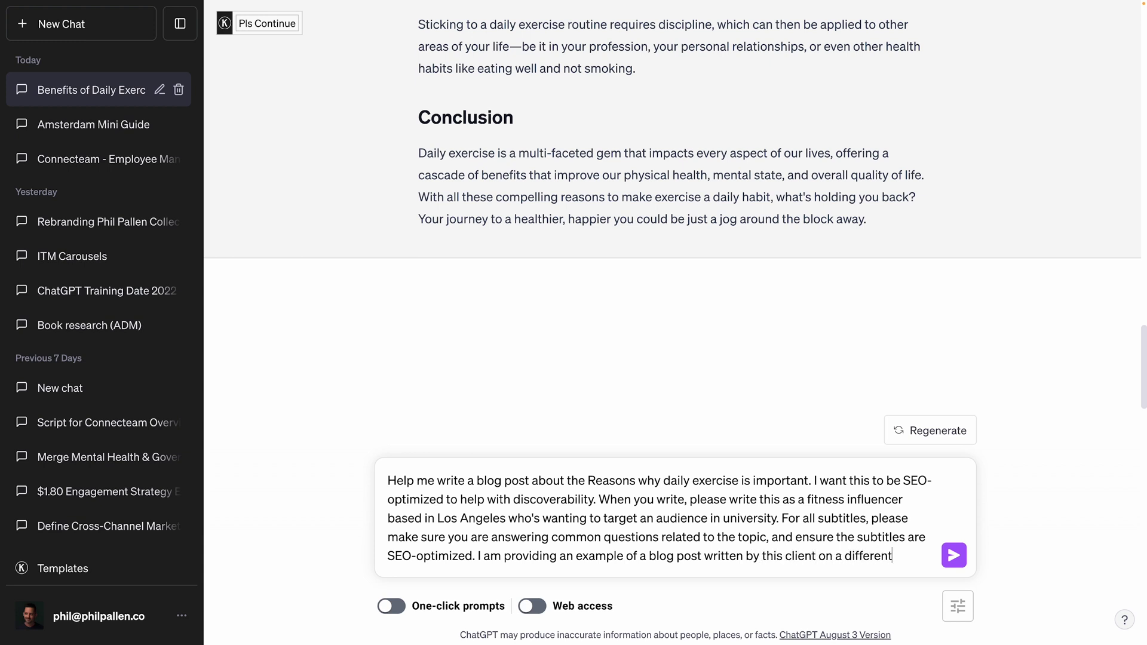
Step: Add the capitalized instruction "Please recreate this tone of voice exactly for the copy." after the sentence about the example
{"action": "key", "text": "BackSpace"}
{"action": "key", "text": "BackSpace"}
{"action": "key", "text": "BackSpace"}
{"action": "key", "text": "BackSpace"}
{"action": "key", "text": "BackSpace"}
{"action": "key", "text": "BackSpace"}
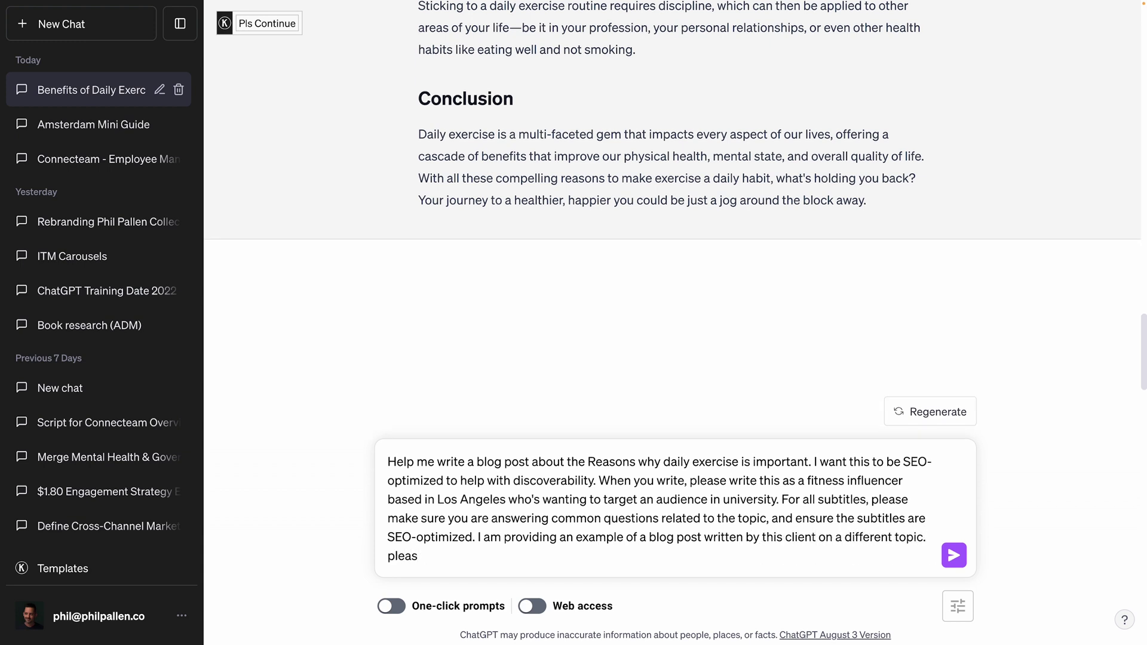
{"action": "type", "text": "Please recreate this tone of voic"}
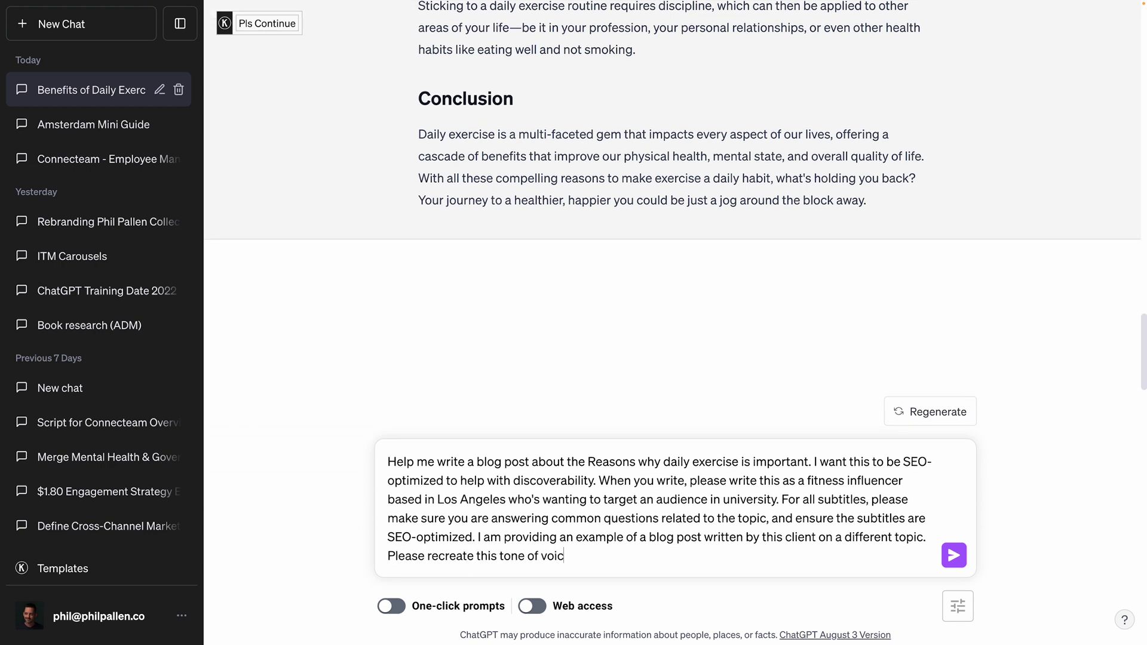
{"action": "type", "text": "e exactly for the copy."}
Step: Insert the placeholder "[PASTE SAMPLE HERE]" as its own paragraph below the instructions, followed by a blank line
{"action": "key", "text": "shift+Return"}
{"action": "key", "text": "shift+Return"}
{"action": "type", "text": "[PASTE SAMPLE HERE]"}
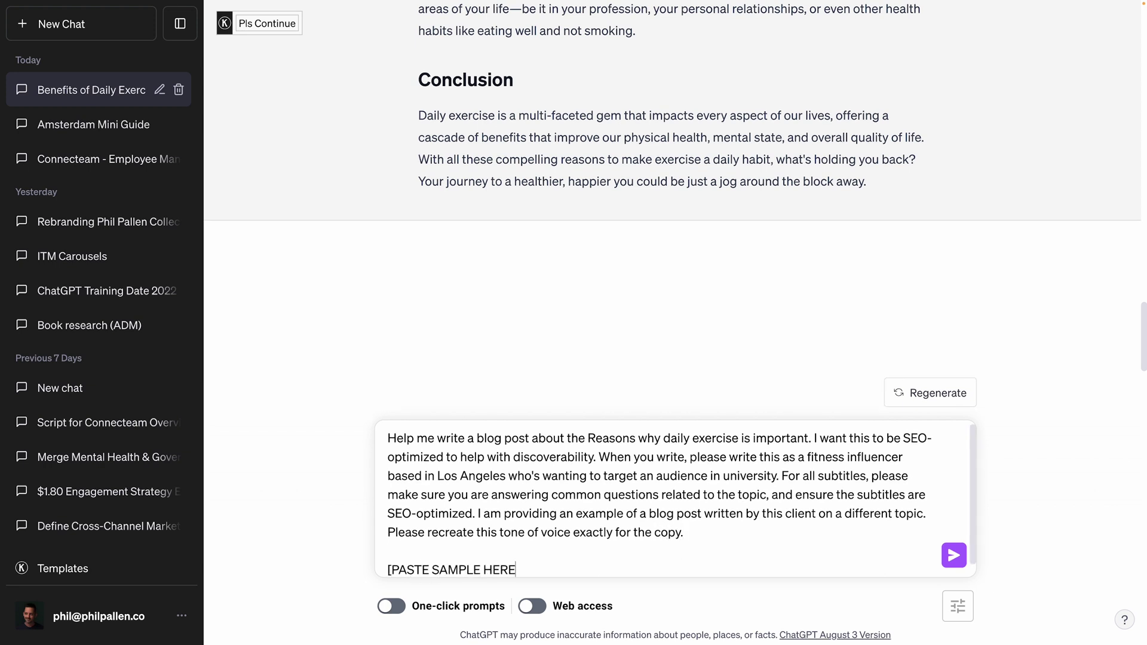
{"action": "key", "text": "shift+Return"}
{"action": "key", "text": "shift+Return"}
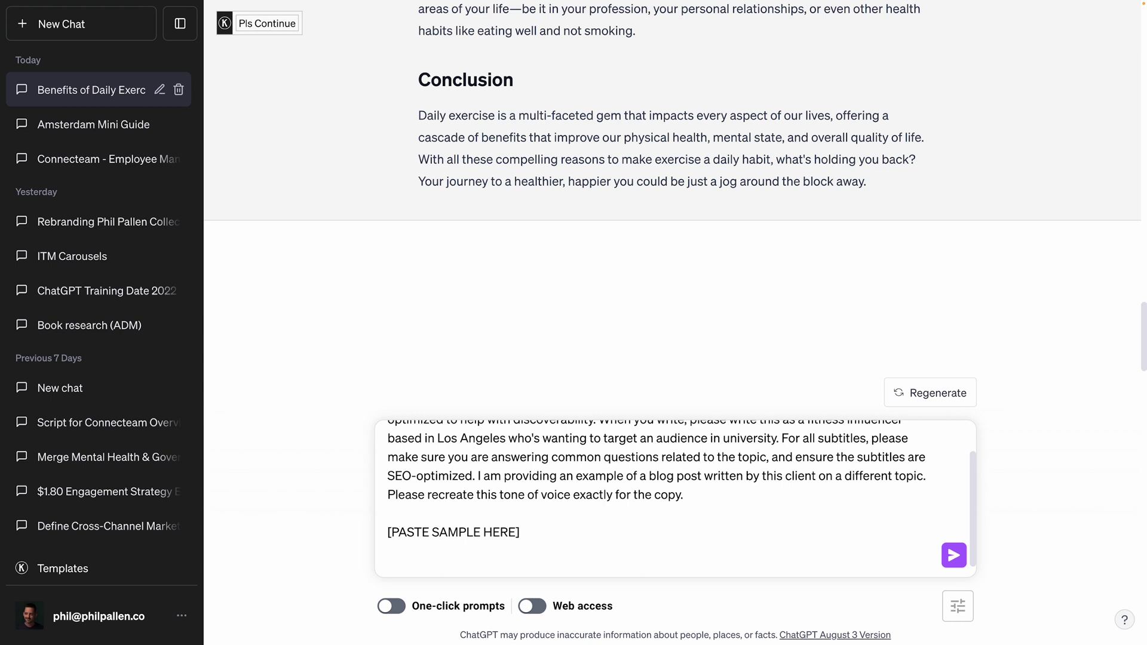
Step: Add a closing paragraph: "Whenever I ask you to write a blog post for this client in the future, please recreate this tone of voice exactly"
{"action": "type", "text": "Whenever I ask you"}
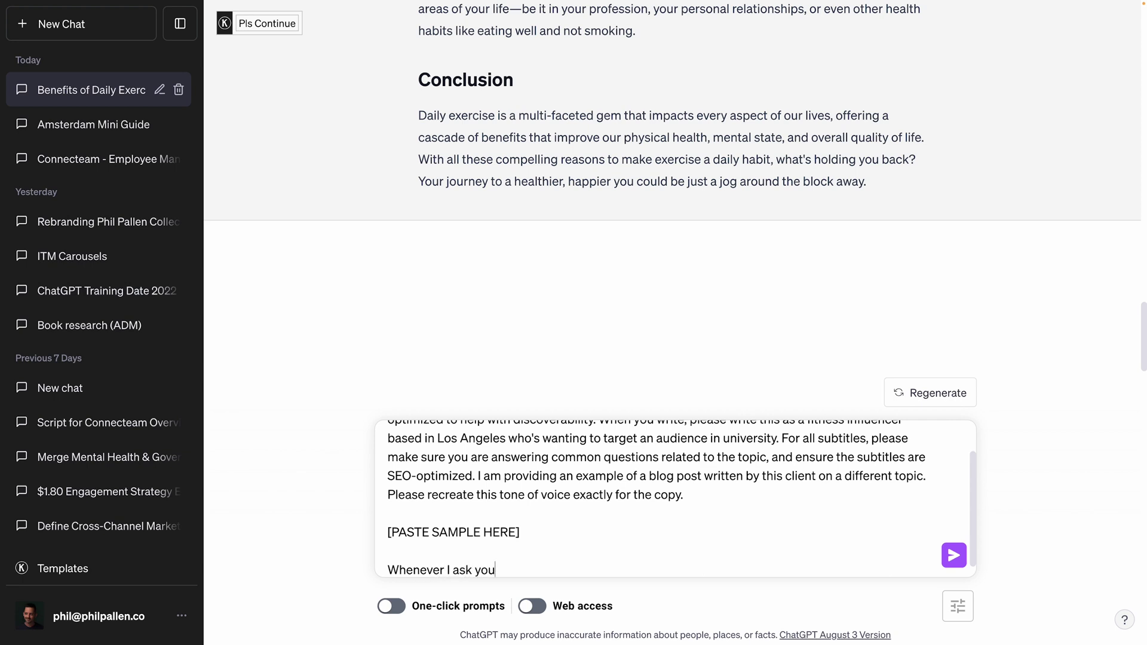
{"action": "type", "text": " to write a blog post for t"}
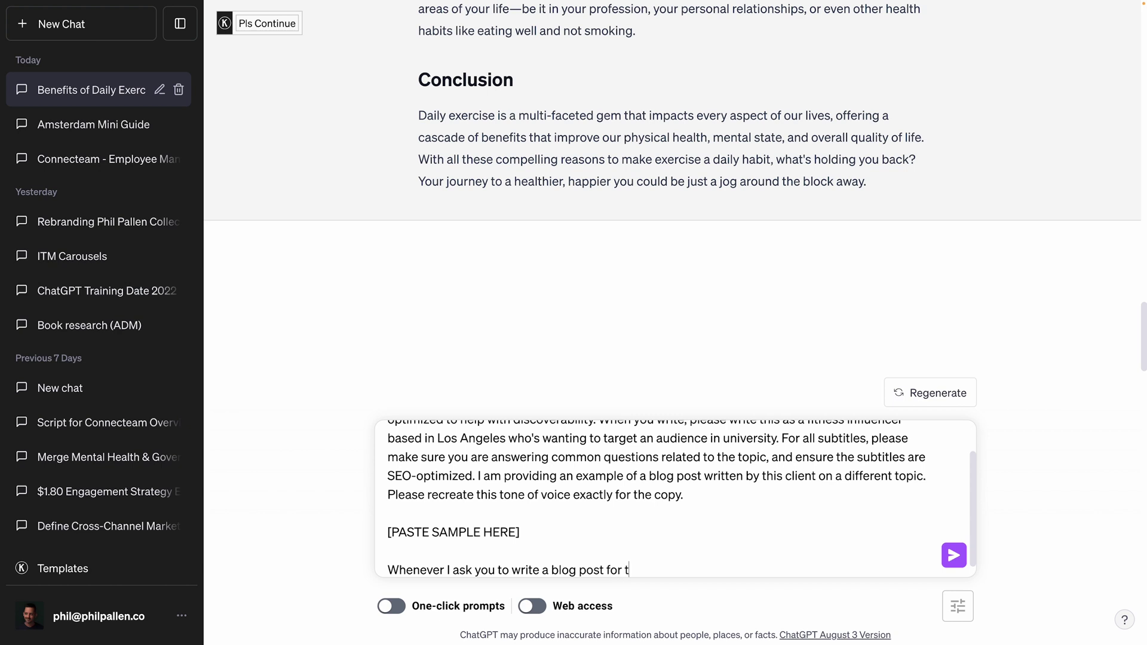
{"action": "type", "text": "his client in the future, please recreate this tone of voice exactly"}
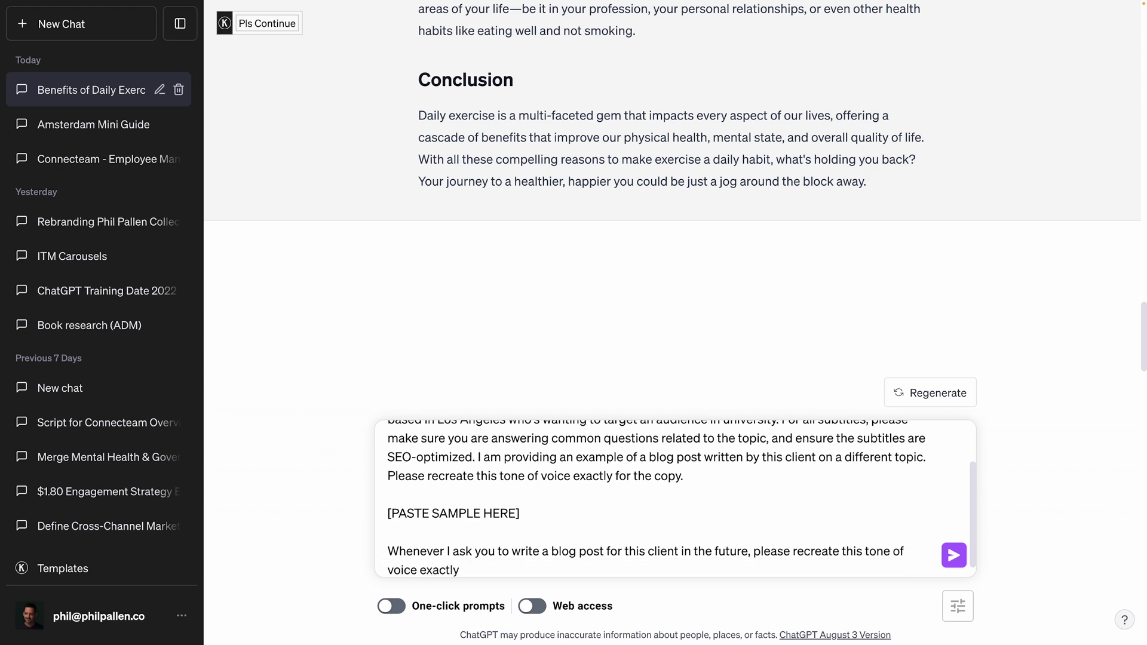
Step: Complete the closing sentence with "and also remember all instructions I have provided to date."
{"action": "type", "text": " and also remember a"}
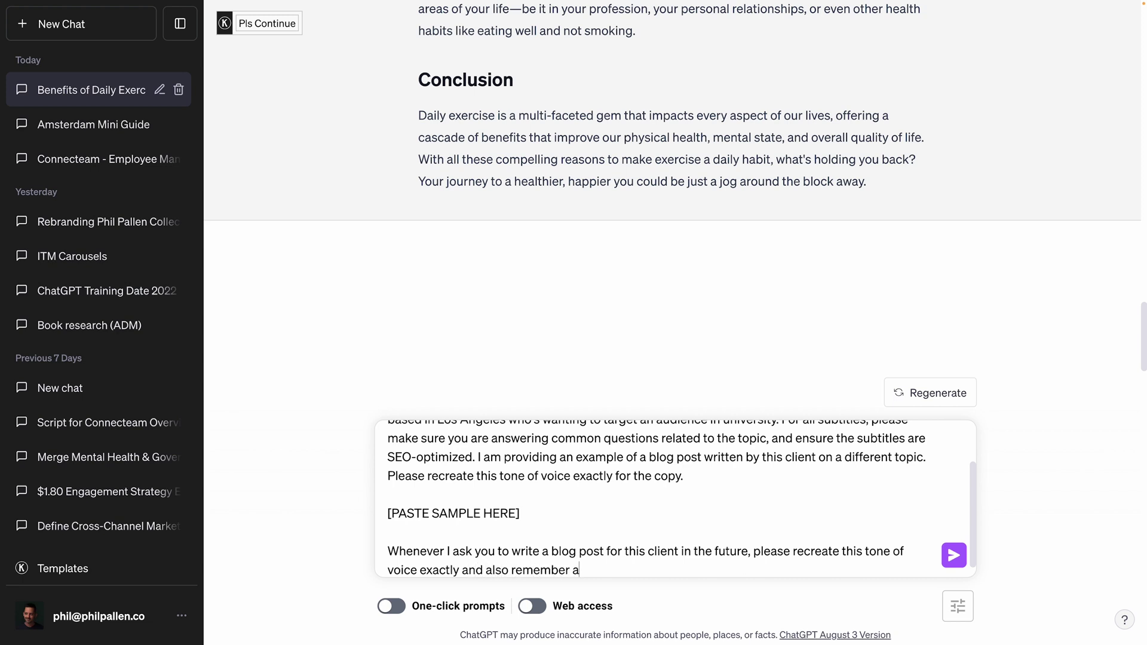
{"action": "type", "text": "ll instructions I have provided p"}
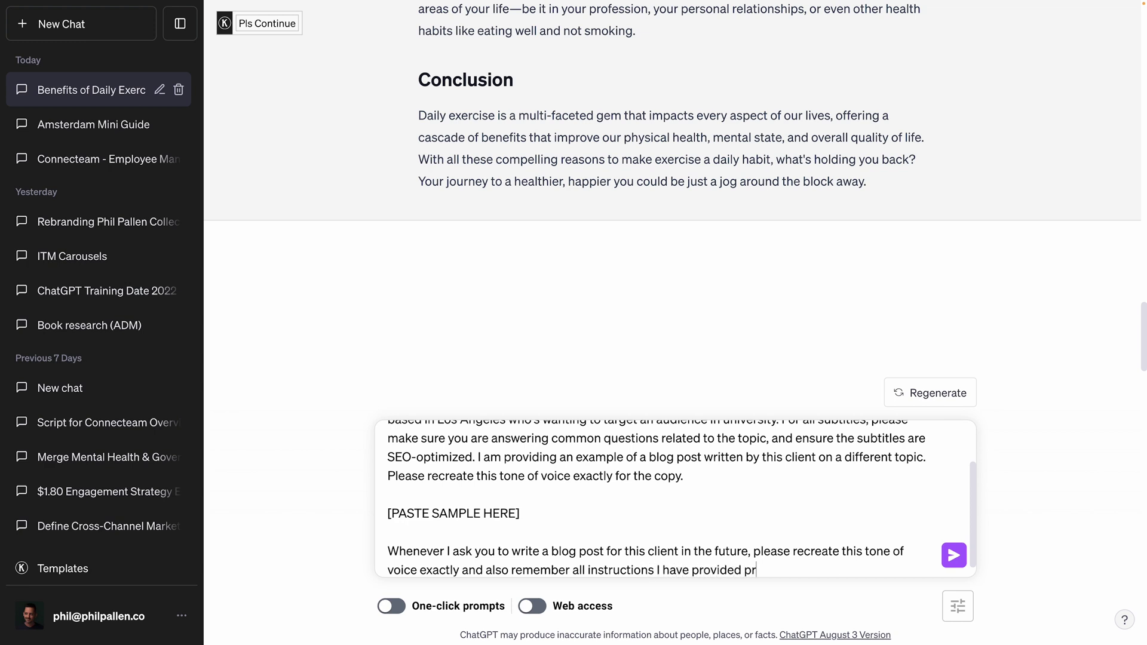
{"action": "key", "text": "BackSpace"}
{"action": "type", "text": "to date."}
Step: Replace the "[PASTE SAMPLE HERE]" placeholder with the copied sample blog post about strengthening the quadriceps muscles
{"action": "left_click_drag", "start_coordinate": [462, 564], "coordinate": [476, 551]}
{"action": "left_click", "coordinate": [521, 513]}
{"action": "scroll", "coordinate": [754, 531], "scroll_direction": "up", "scroll_amount": 1}
{"action": "key", "text": "alt+shift+Left"}
{"action": "key", "text": "alt+shift+Left"}
{"action": "key", "text": "alt+shift+Left"}
{"action": "key", "text": "Right"}
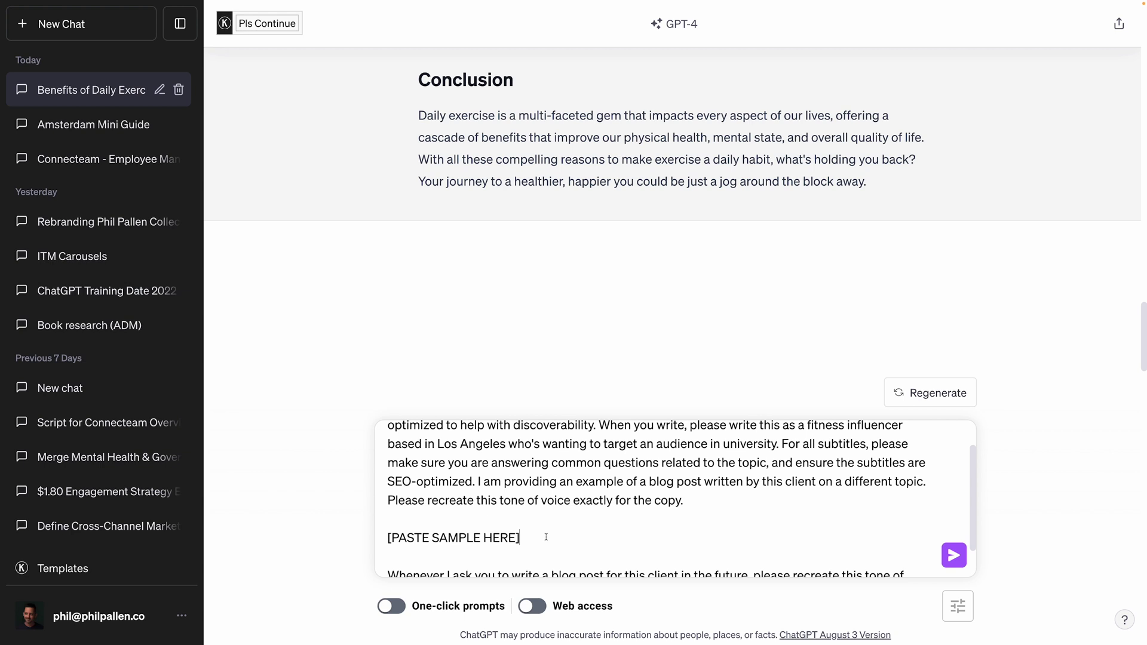
{"action": "key", "text": "alt+shift+Left"}
{"action": "key", "text": "alt+shift+Left"}
{"action": "key", "text": "alt+shift+Left"}
{"action": "key", "text": "alt+shift+Left"}
{"action": "key", "text": "super+v"}
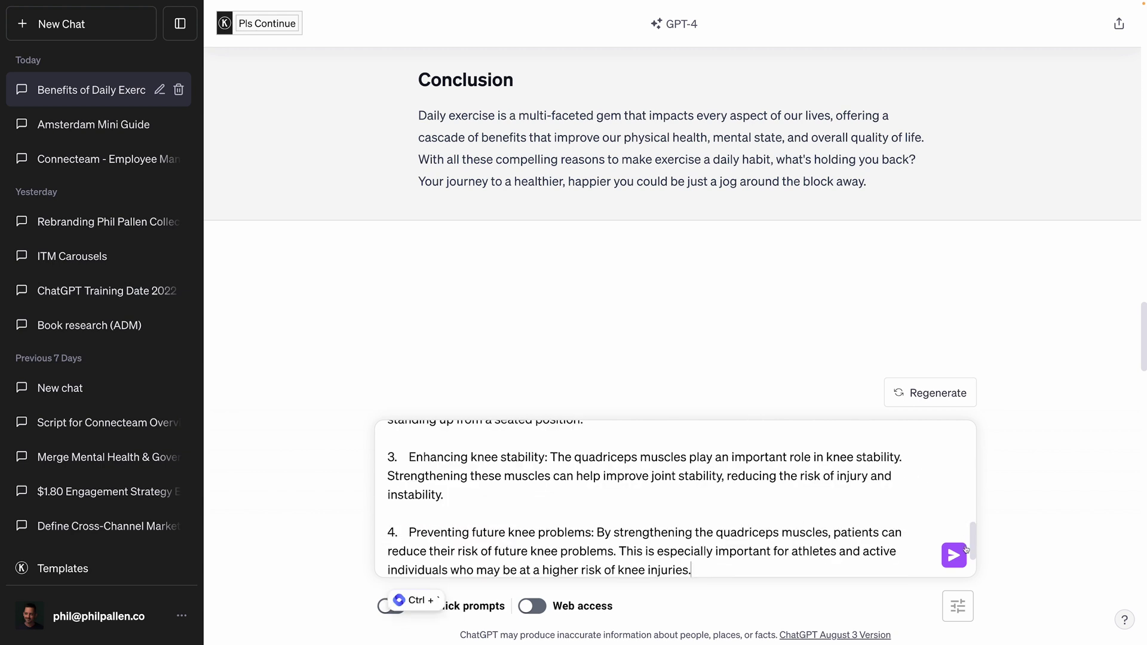
Step: Send the expanded prompt with the sample text and view the beginning of the newly generated blog post
{"action": "scroll", "coordinate": [882, 515], "scroll_direction": "down", "scroll_amount": 2}
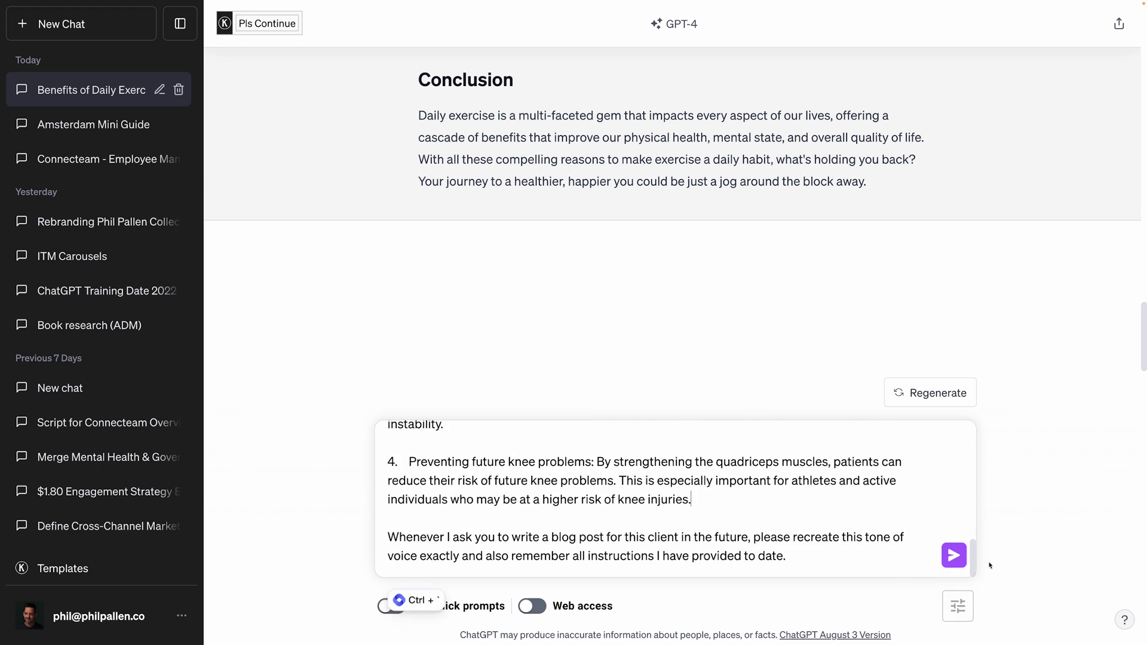
{"action": "left_click", "coordinate": [954, 556]}
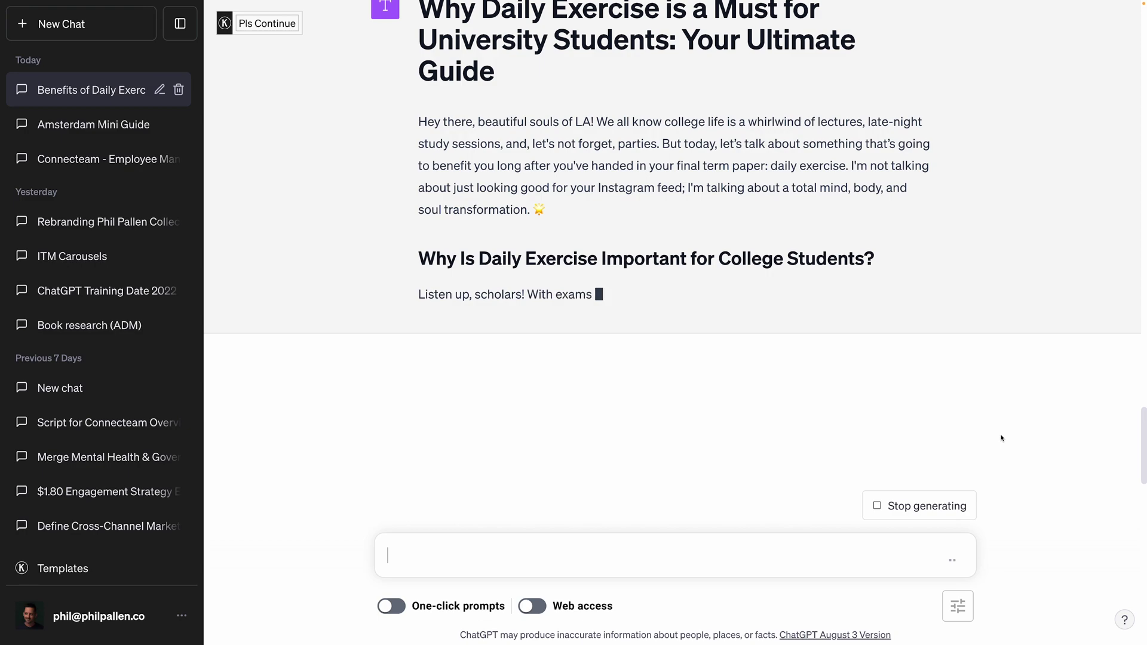
{"action": "scroll", "coordinate": [1005, 370], "scroll_direction": "up", "scroll_amount": 2}
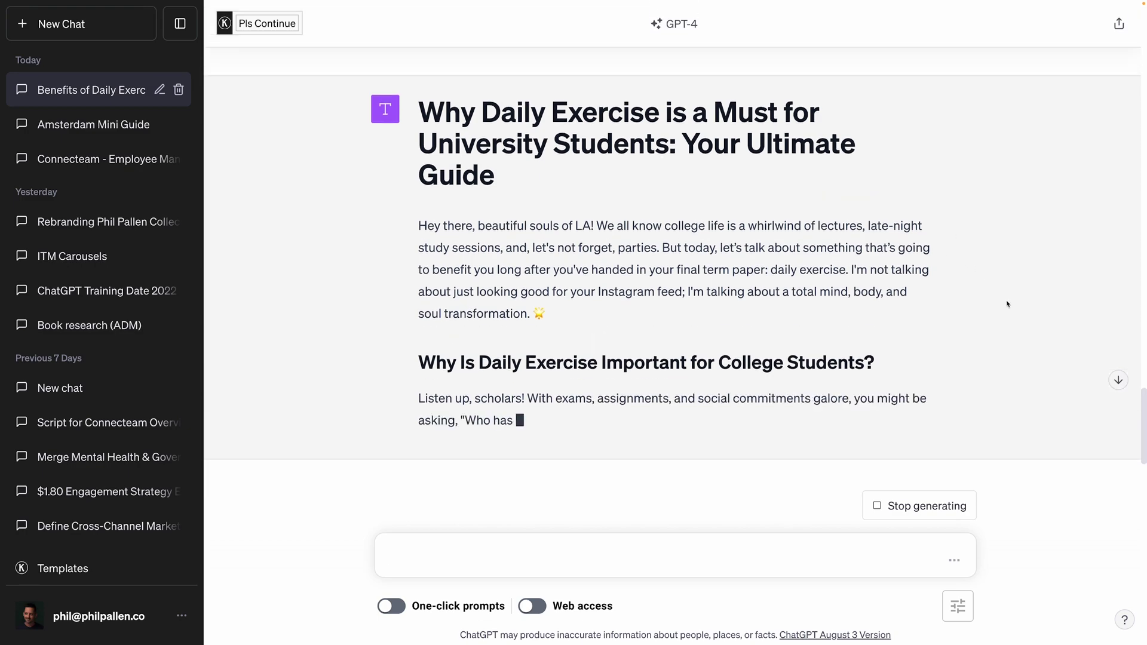
Step: Compare the first blog post at the start of the conversation with the new university-student version, reading its introduction and opening sections
{"action": "scroll", "coordinate": [933, 215], "scroll_direction": "up", "scroll_amount": 15}
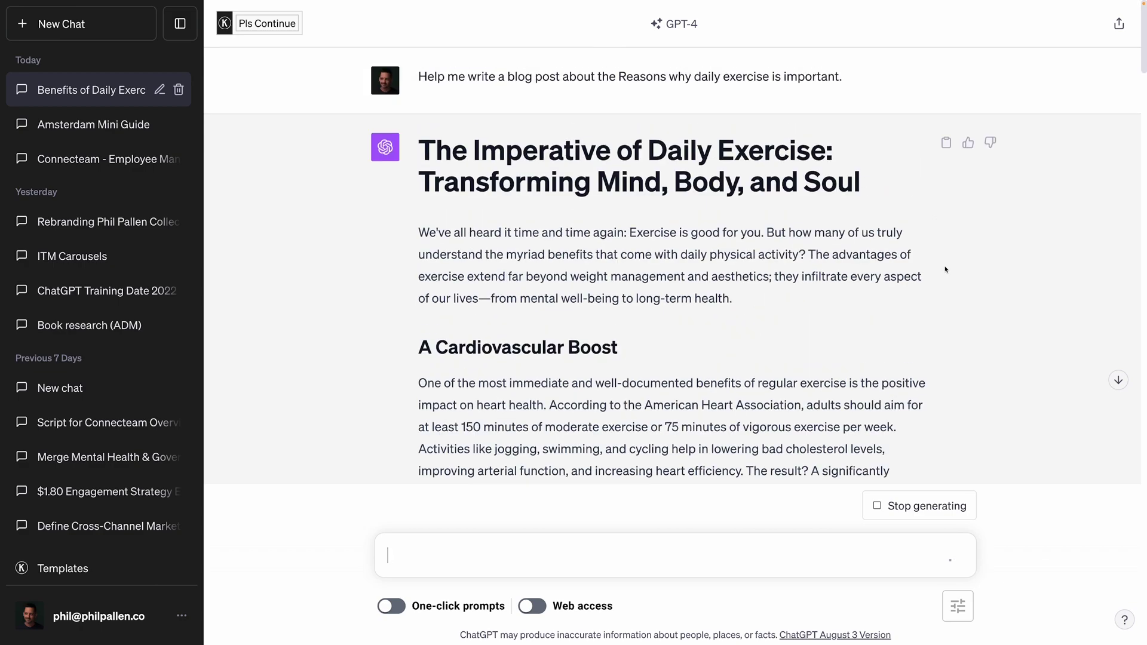
{"action": "scroll", "coordinate": [946, 269], "scroll_direction": "down", "scroll_amount": 20}
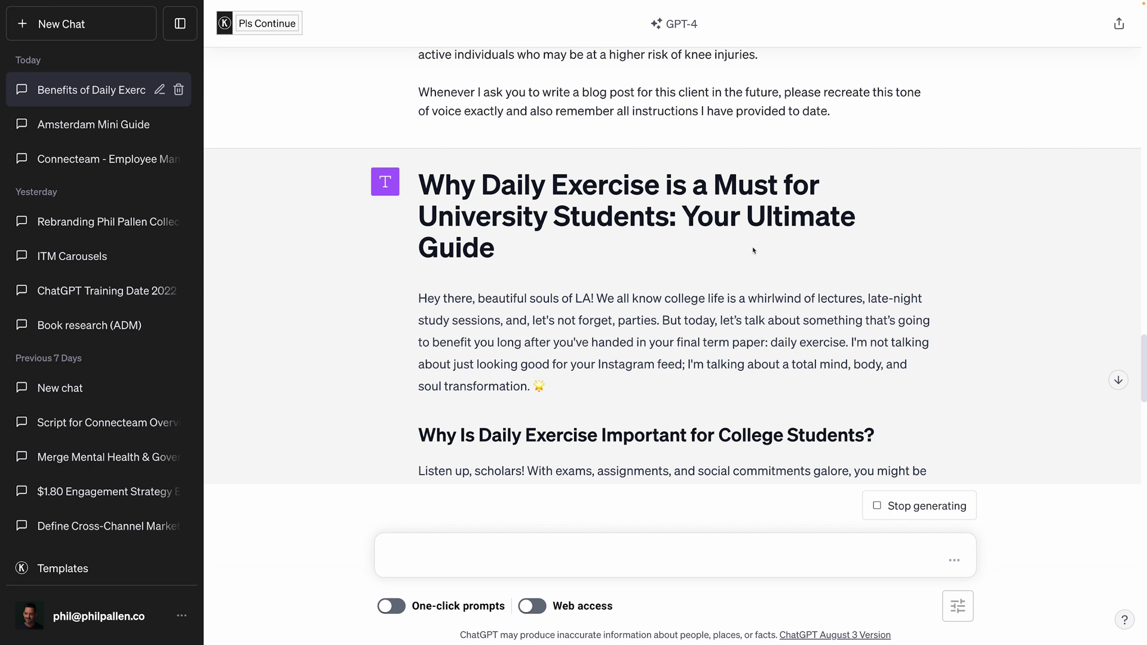
{"action": "scroll", "coordinate": [904, 253], "scroll_direction": "down", "scroll_amount": 1}
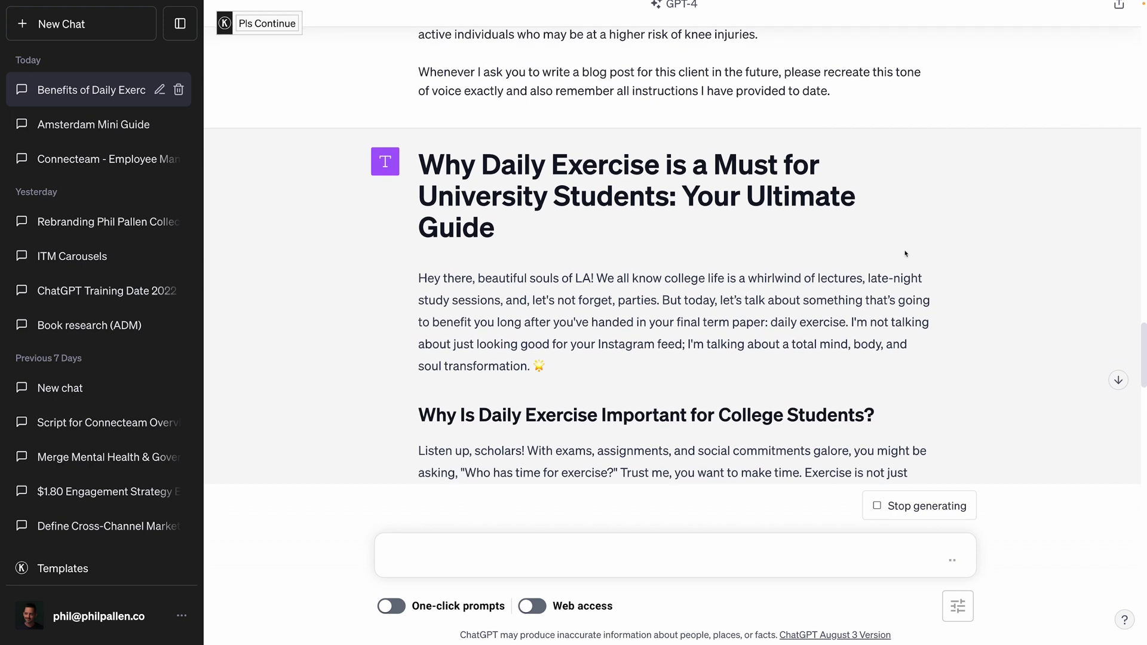
{"action": "scroll", "coordinate": [905, 254], "scroll_direction": "down", "scroll_amount": 1}
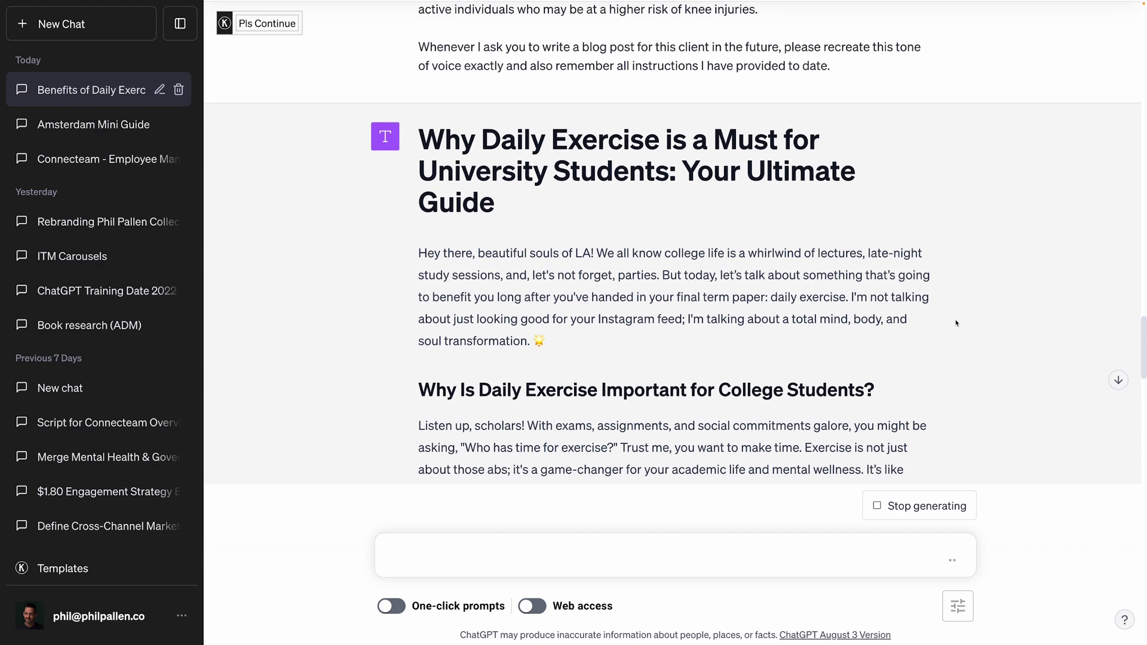
{"action": "scroll", "coordinate": [956, 323], "scroll_direction": "down", "scroll_amount": 2}
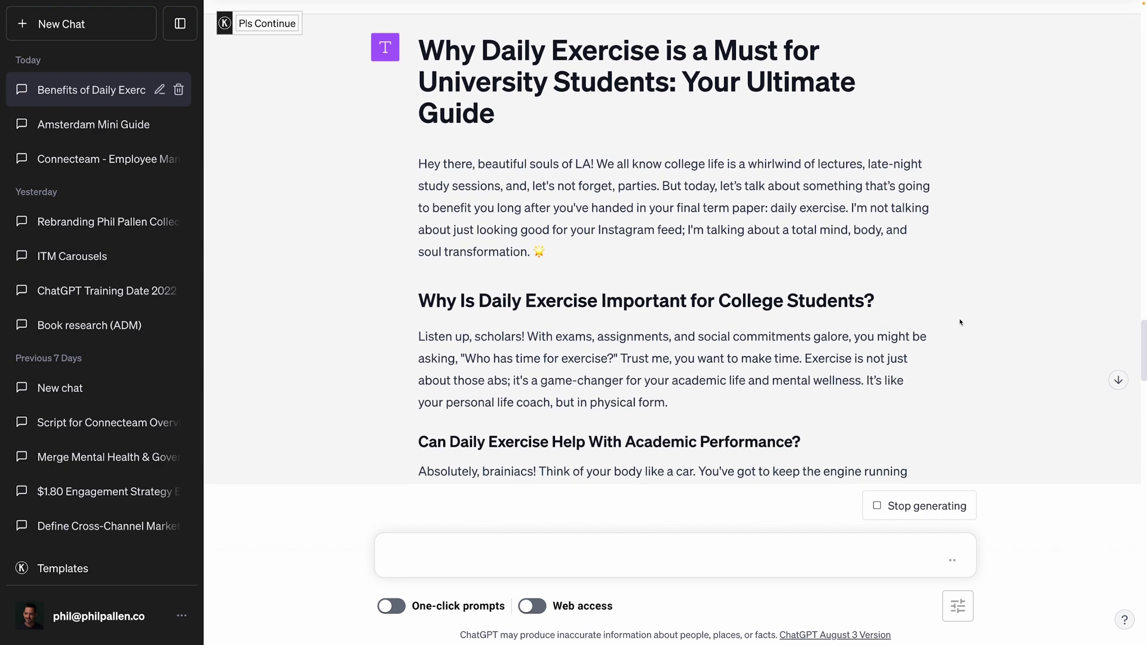
{"action": "scroll", "coordinate": [960, 322], "scroll_direction": "down", "scroll_amount": 1}
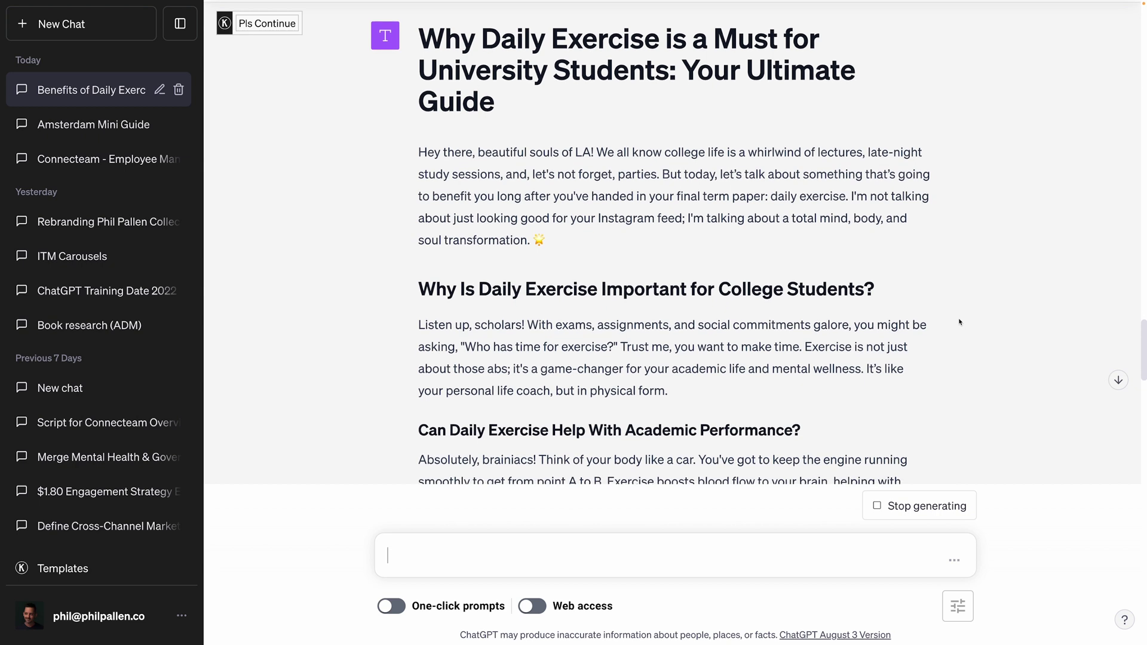
{"action": "scroll", "coordinate": [960, 323], "scroll_direction": "down", "scroll_amount": 3}
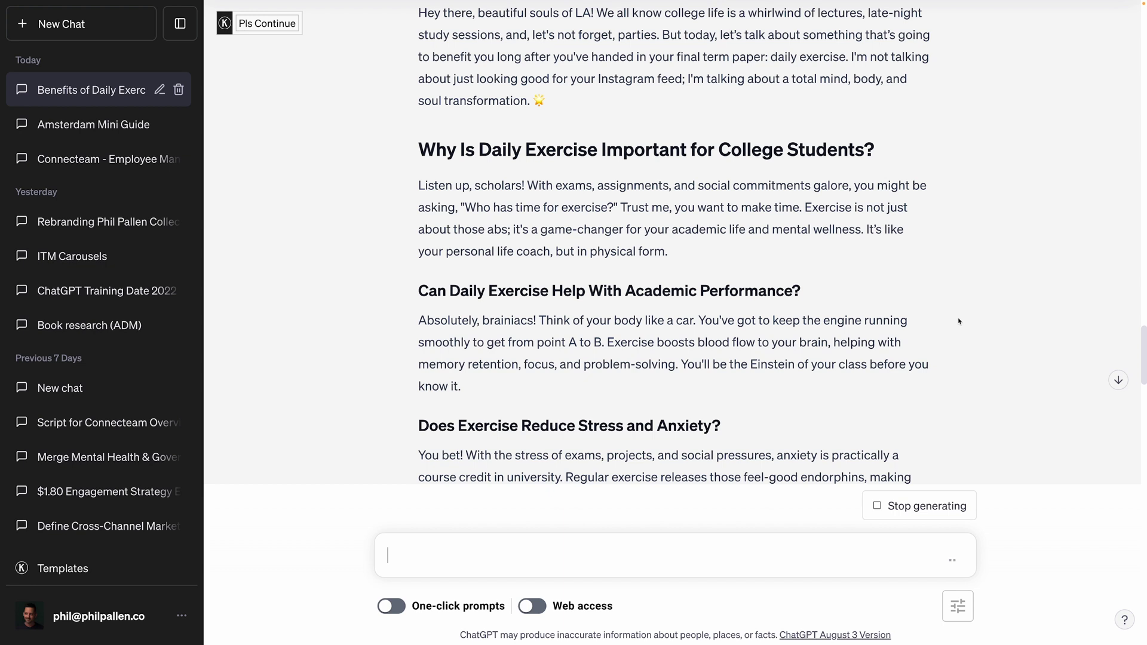
{"action": "scroll", "coordinate": [960, 323], "scroll_direction": "down", "scroll_amount": 1}
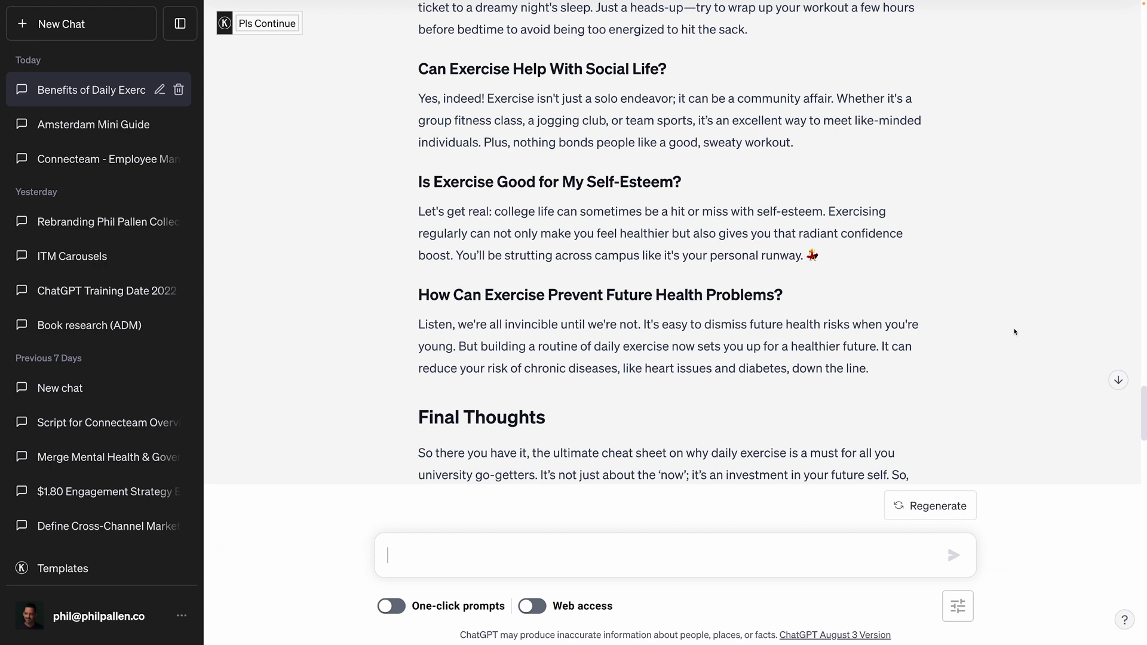
Step: Read the finished university-student blog post through to its final thoughts and subscribe note, checking the tone of voice
{"action": "scroll", "coordinate": [1013, 334], "scroll_direction": "up", "scroll_amount": 8}
{"action": "scroll", "coordinate": [1014, 332], "scroll_direction": "up", "scroll_amount": 5}
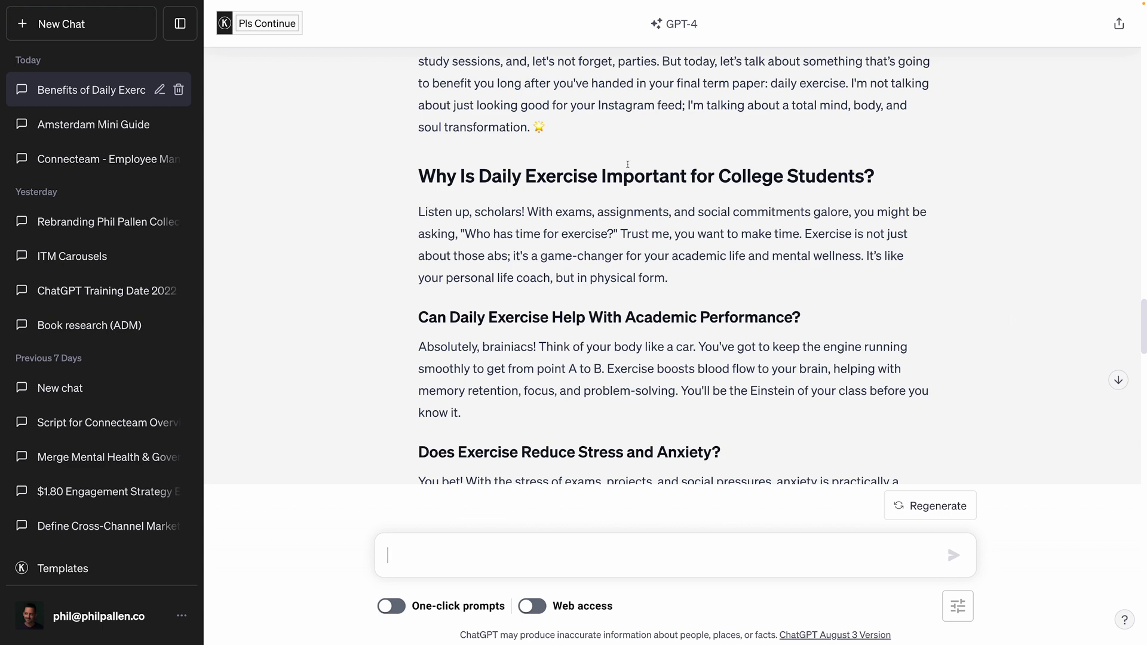
{"action": "scroll", "coordinate": [891, 222], "scroll_direction": "down", "scroll_amount": 2}
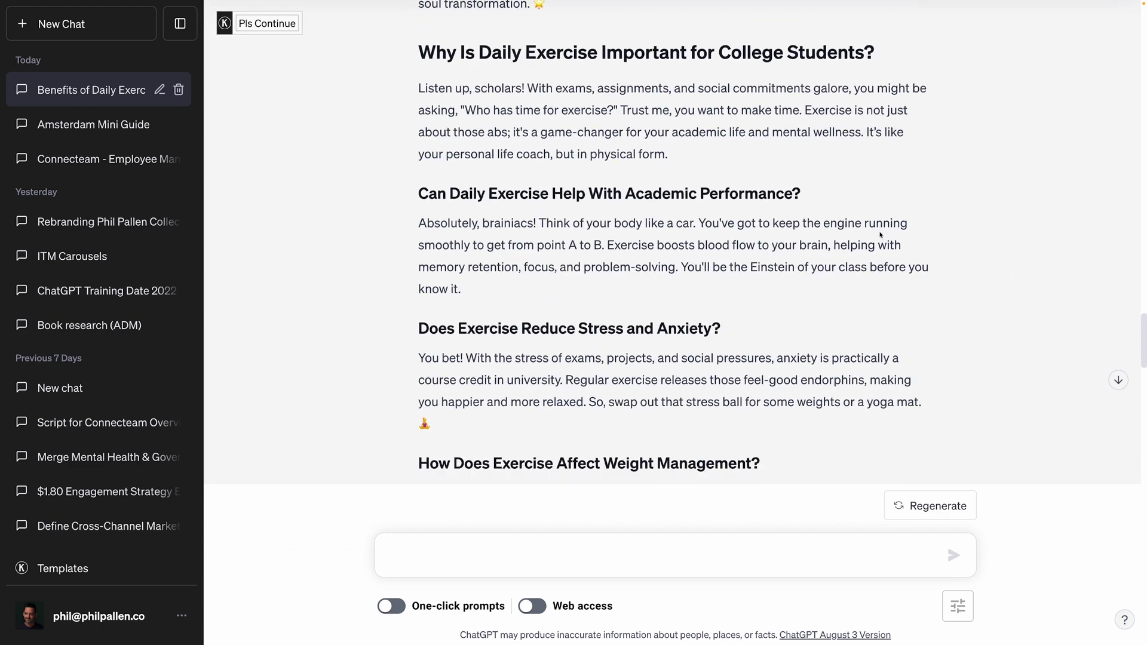
{"action": "scroll", "coordinate": [862, 178], "scroll_direction": "down", "scroll_amount": 6}
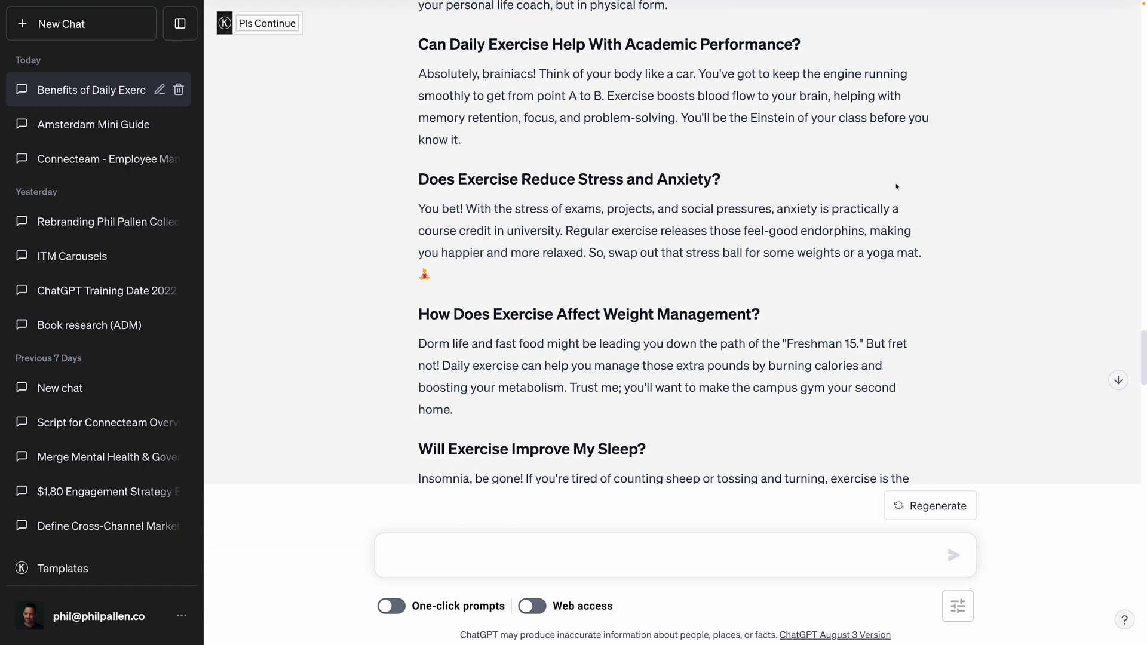
{"action": "scroll", "coordinate": [885, 196], "scroll_direction": "down", "scroll_amount": 1}
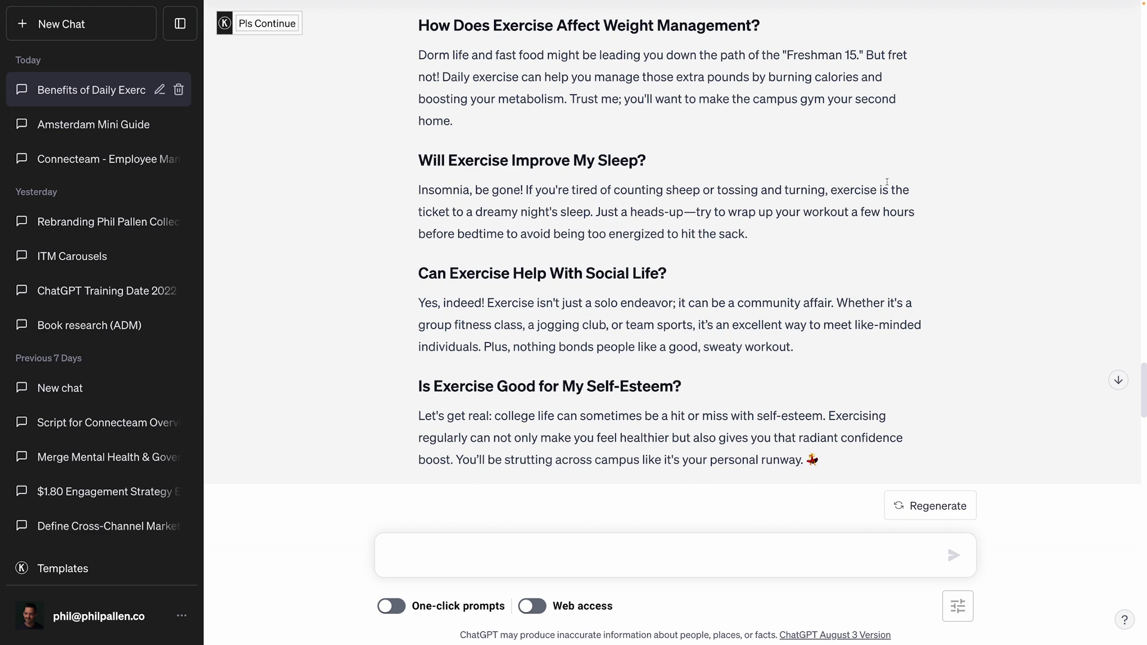
{"action": "scroll", "coordinate": [885, 194], "scroll_direction": "down", "scroll_amount": 1}
{"action": "scroll", "coordinate": [884, 198], "scroll_direction": "down", "scroll_amount": 5}
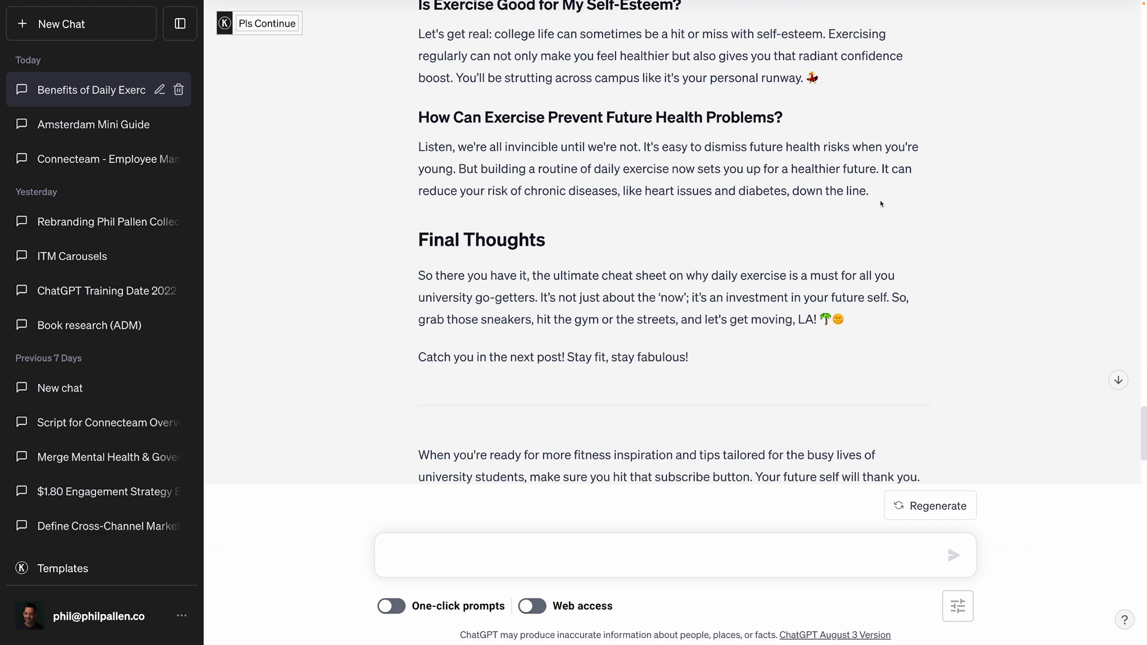
{"action": "scroll", "coordinate": [817, 250], "scroll_direction": "down", "scroll_amount": 1}
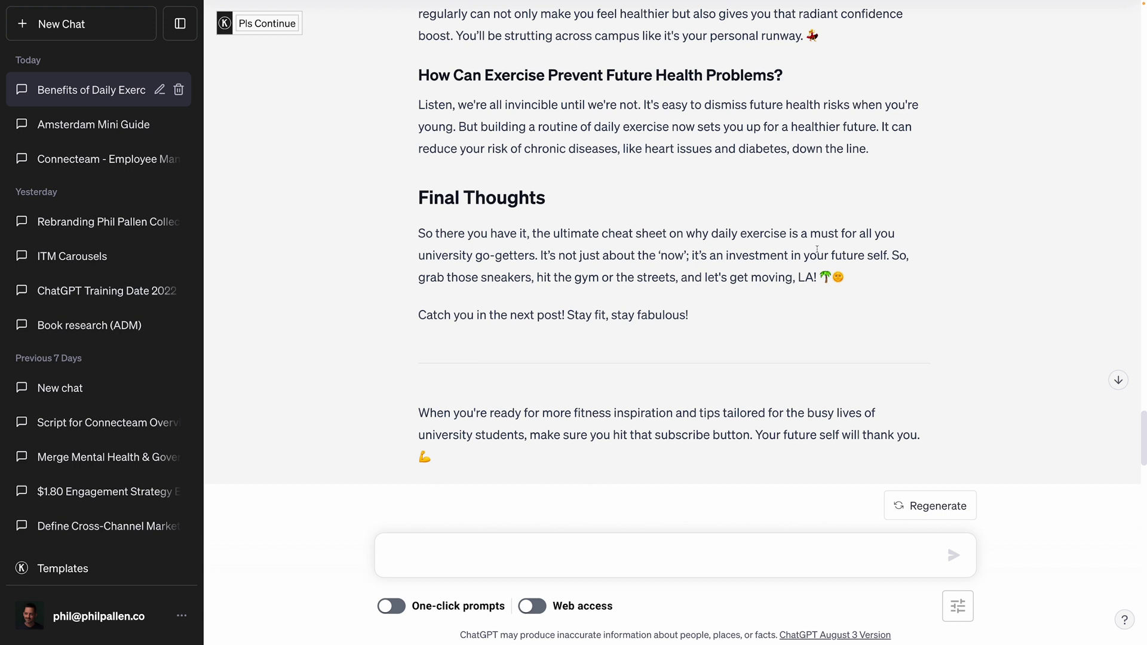
{"action": "scroll", "coordinate": [816, 250], "scroll_direction": "up", "scroll_amount": 1}
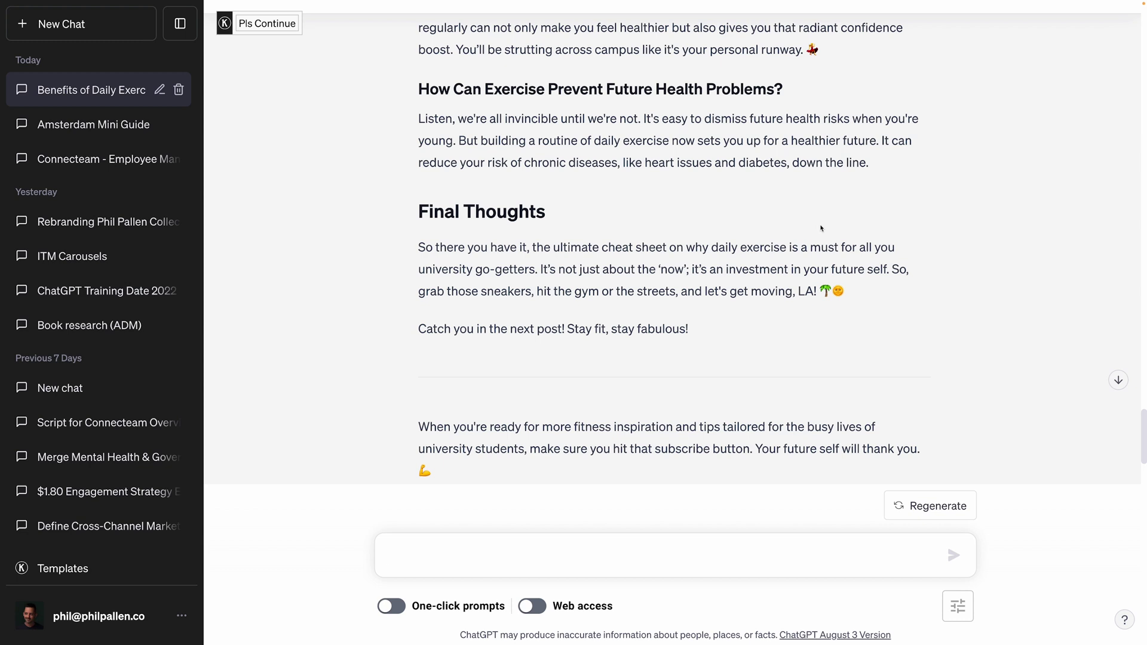
{"action": "scroll", "coordinate": [827, 223], "scroll_direction": "up", "scroll_amount": 3}
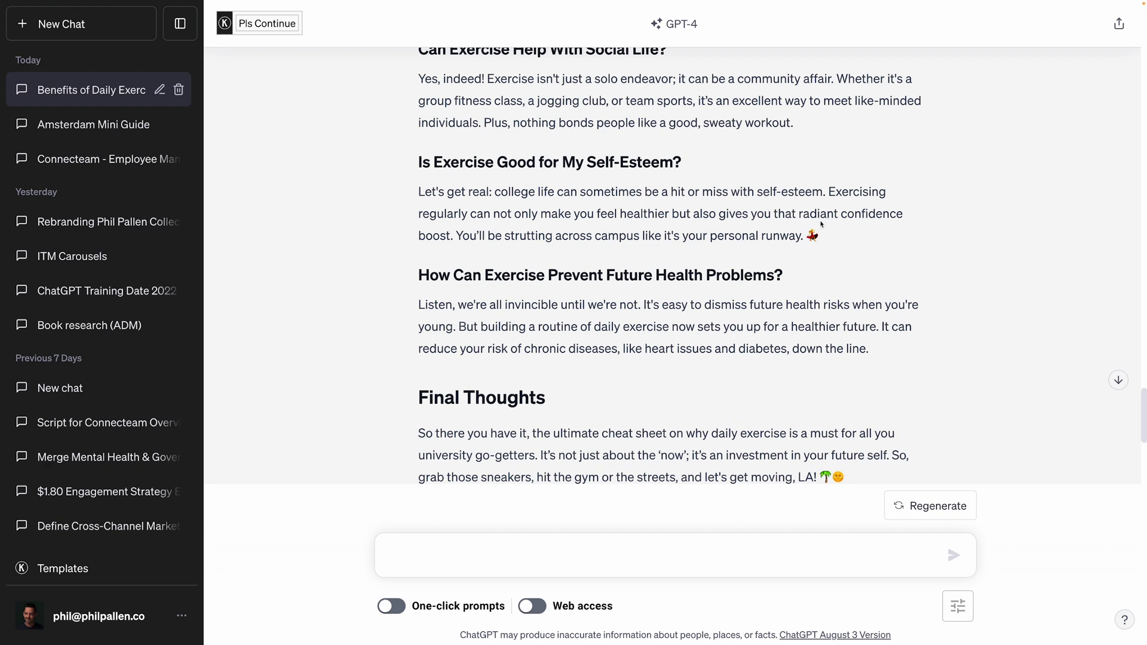
{"action": "type", "text": "5"}
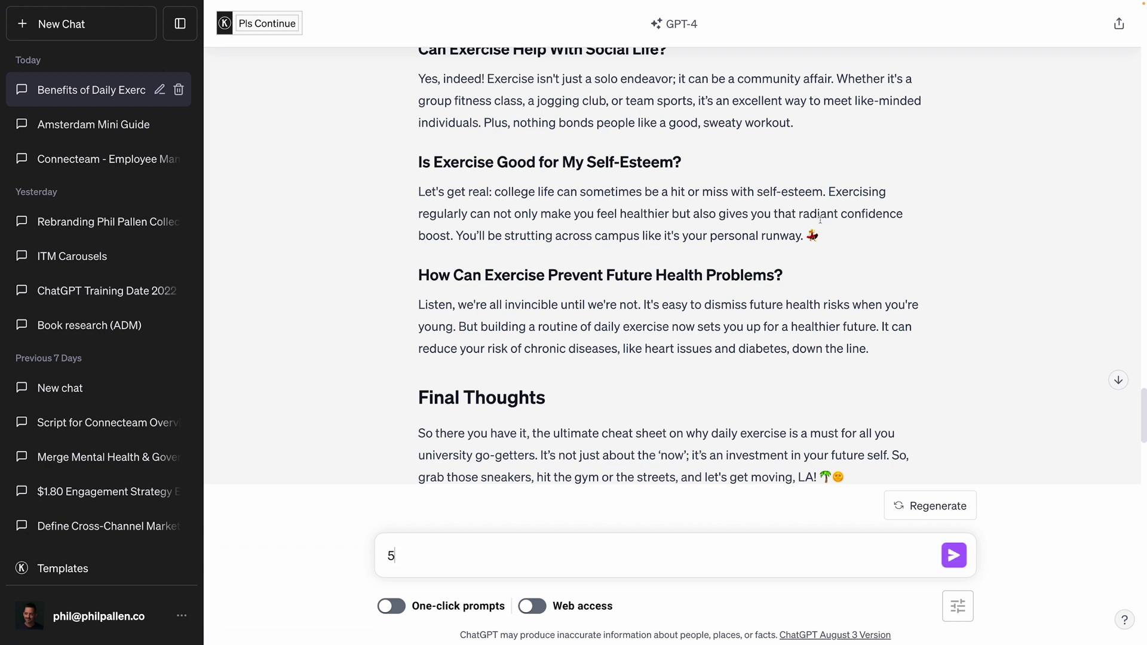
{"action": "key", "text": "BackSpace"}
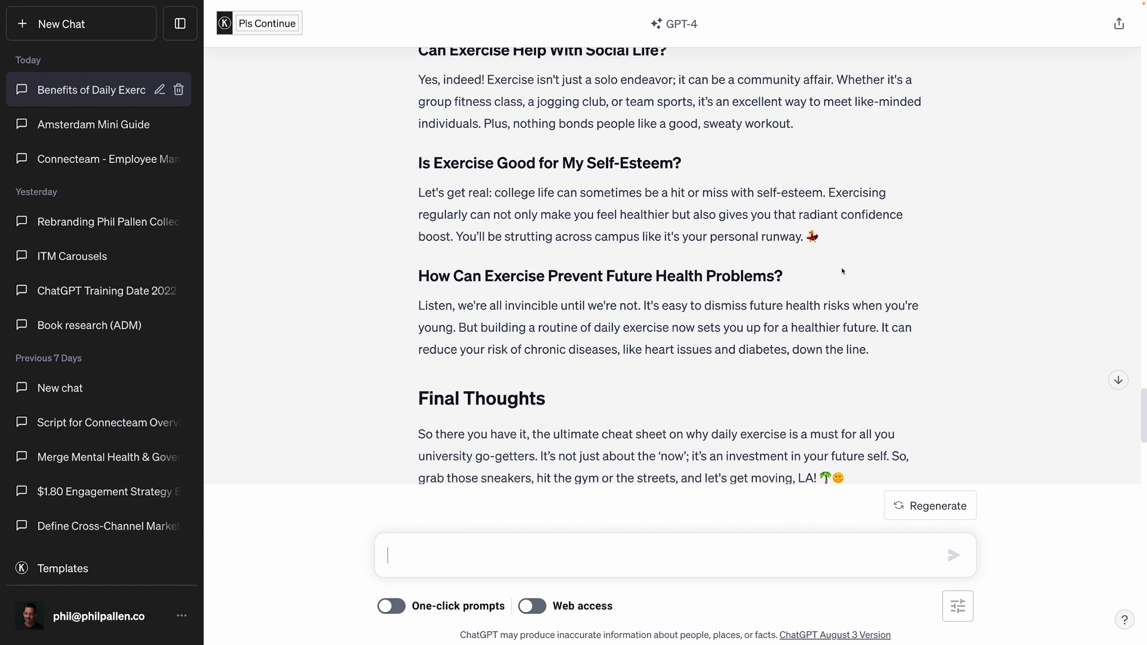
Step: Copy the sentence "Exercise isn't just a solo endeavor; it can be a community affair." from the "Can Exercise Help With Social Life?" section
{"action": "scroll", "coordinate": [843, 272], "scroll_direction": "up", "scroll_amount": 1}
{"action": "scroll", "coordinate": [843, 272], "scroll_direction": "up", "scroll_amount": 1}
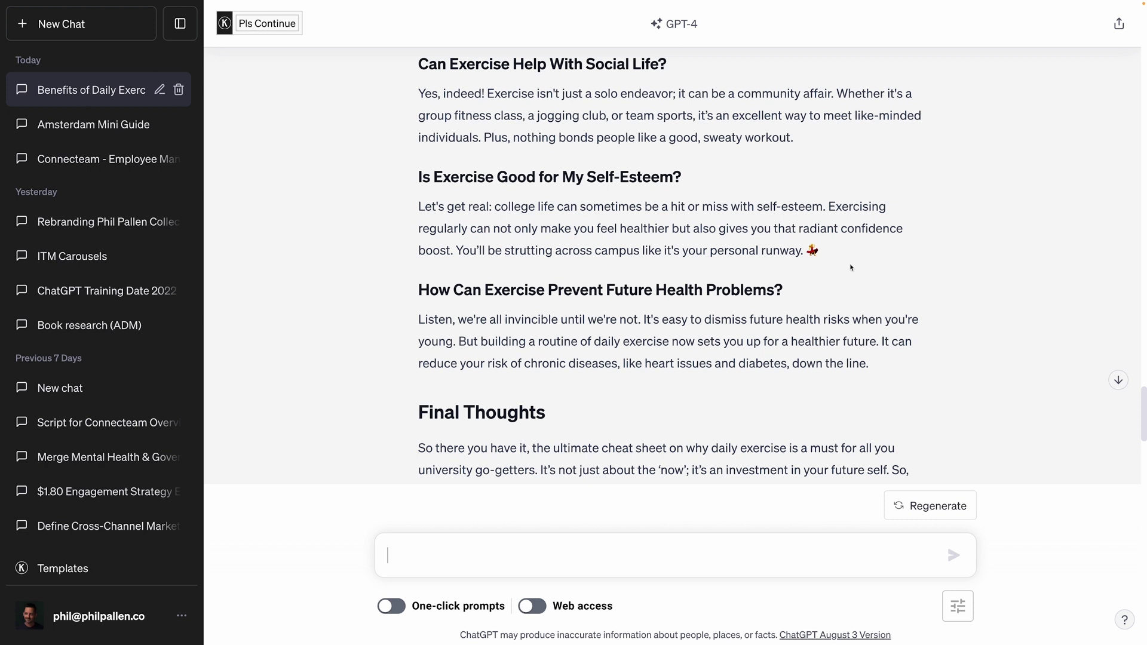
{"action": "scroll", "coordinate": [850, 268], "scroll_direction": "up", "scroll_amount": 1}
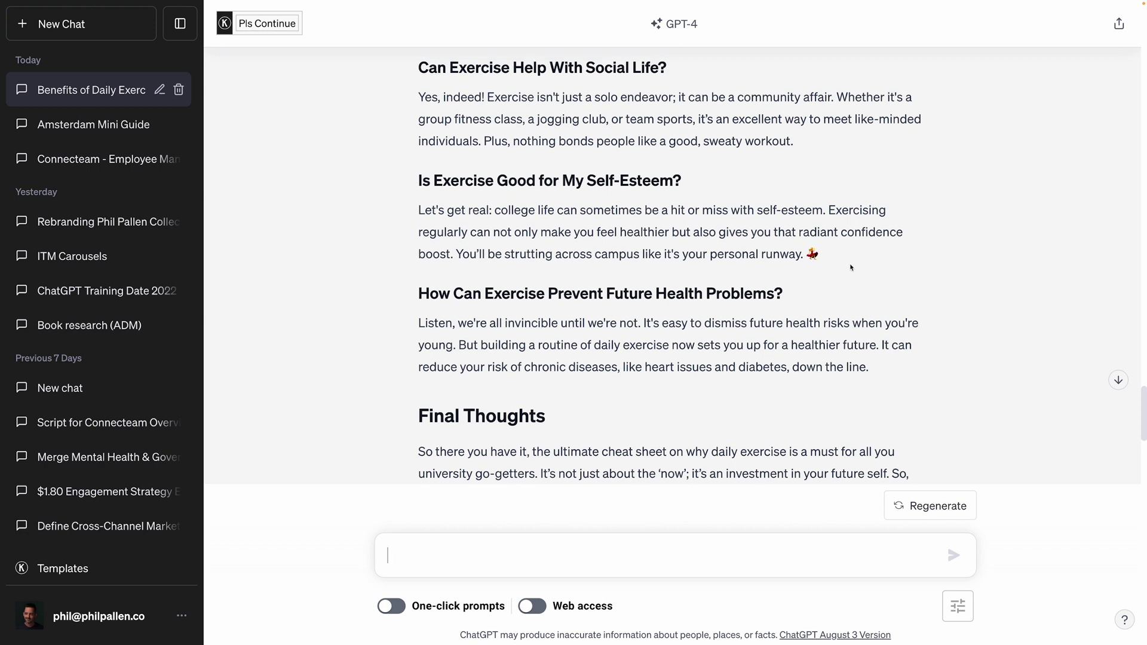
{"action": "scroll", "coordinate": [851, 268], "scroll_direction": "up", "scroll_amount": 3}
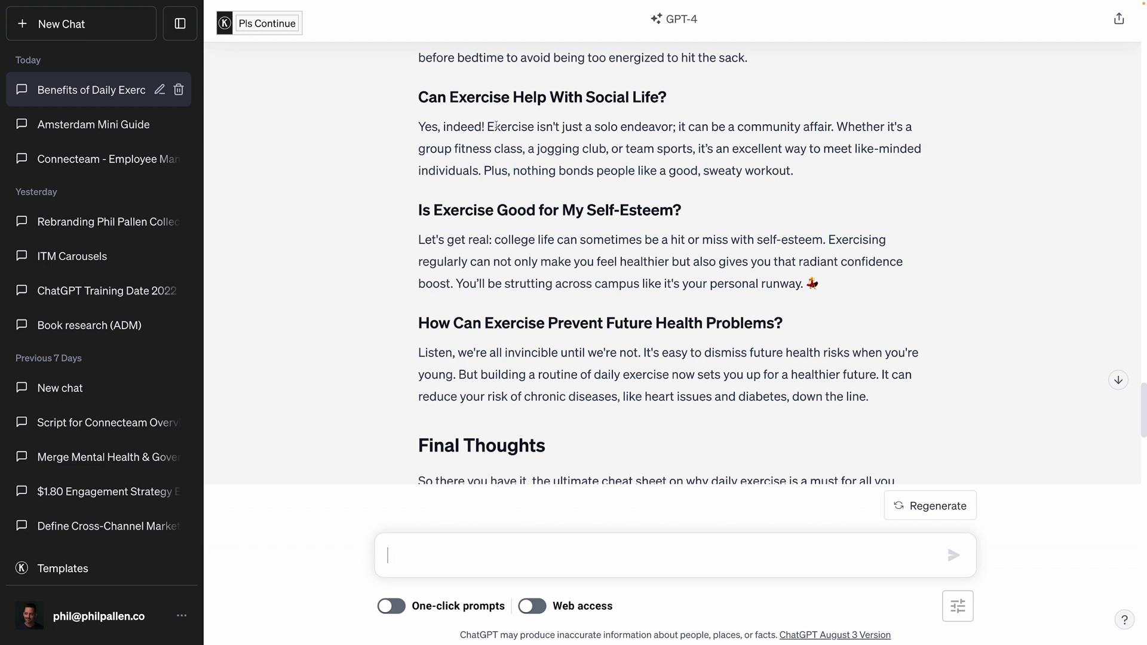
{"action": "left_click_drag", "start_coordinate": [488, 126], "coordinate": [835, 129]}
{"action": "key", "text": "ctrl+c"}
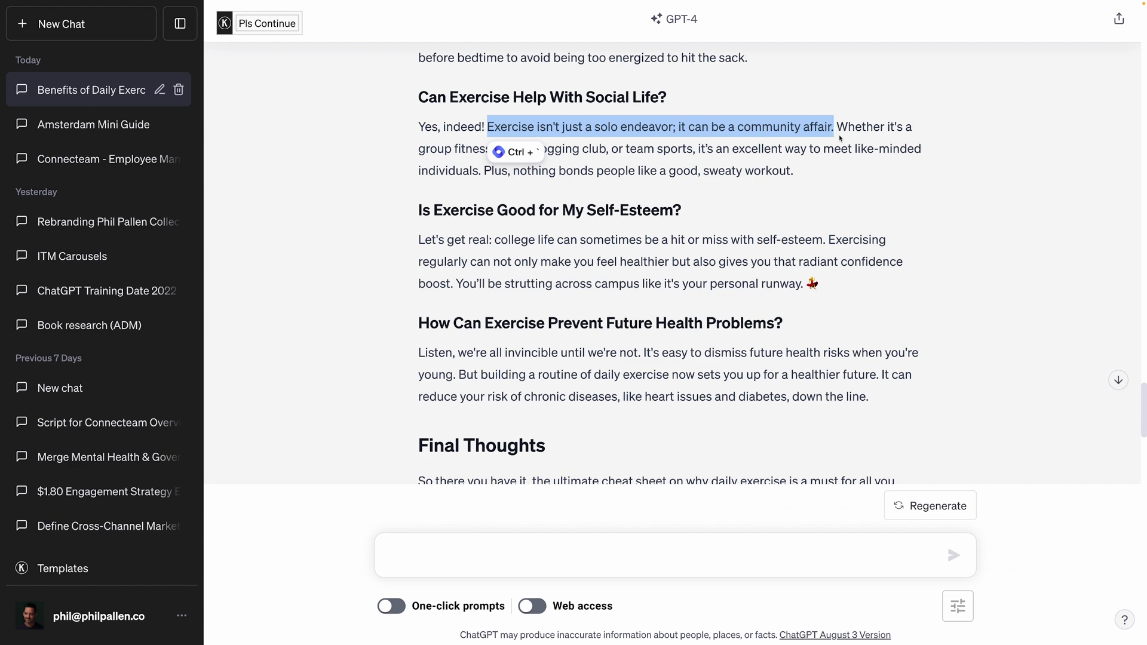
Step: Start a reply with "I don't like semi-colons. Here's how I would rewrite this sentence:" followed by the copied sentence in quotation marks
{"action": "scroll", "coordinate": [836, 130], "scroll_direction": "down", "scroll_amount": 7}
{"action": "left_click", "coordinate": [430, 534]}
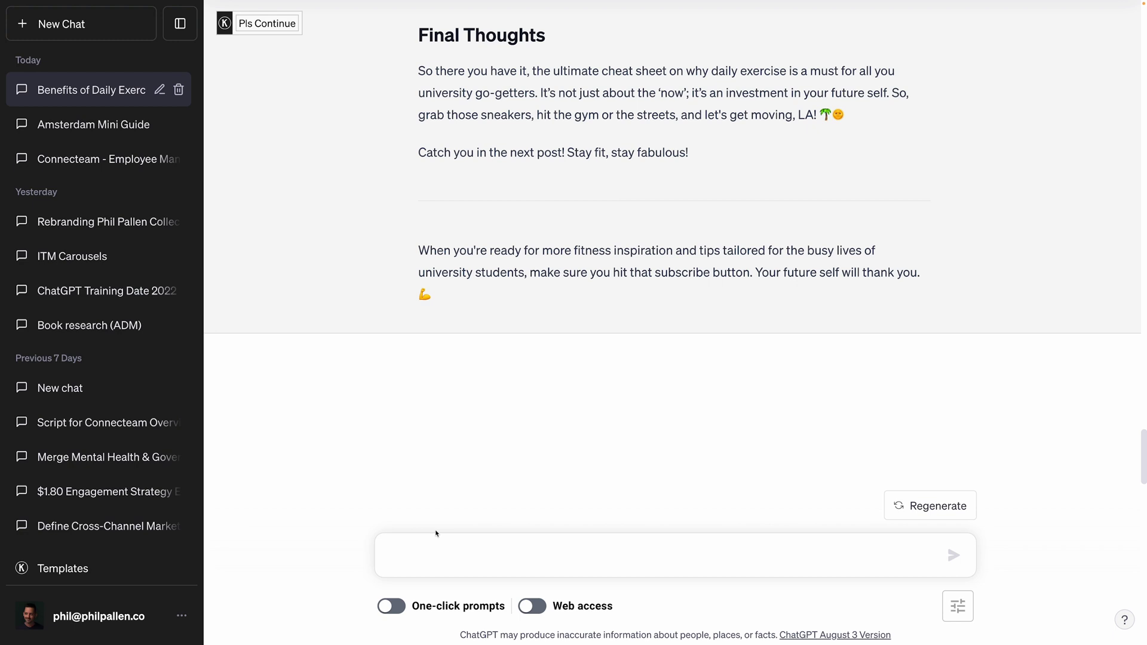
{"action": "type", "text": "I don't like semi-colons."}
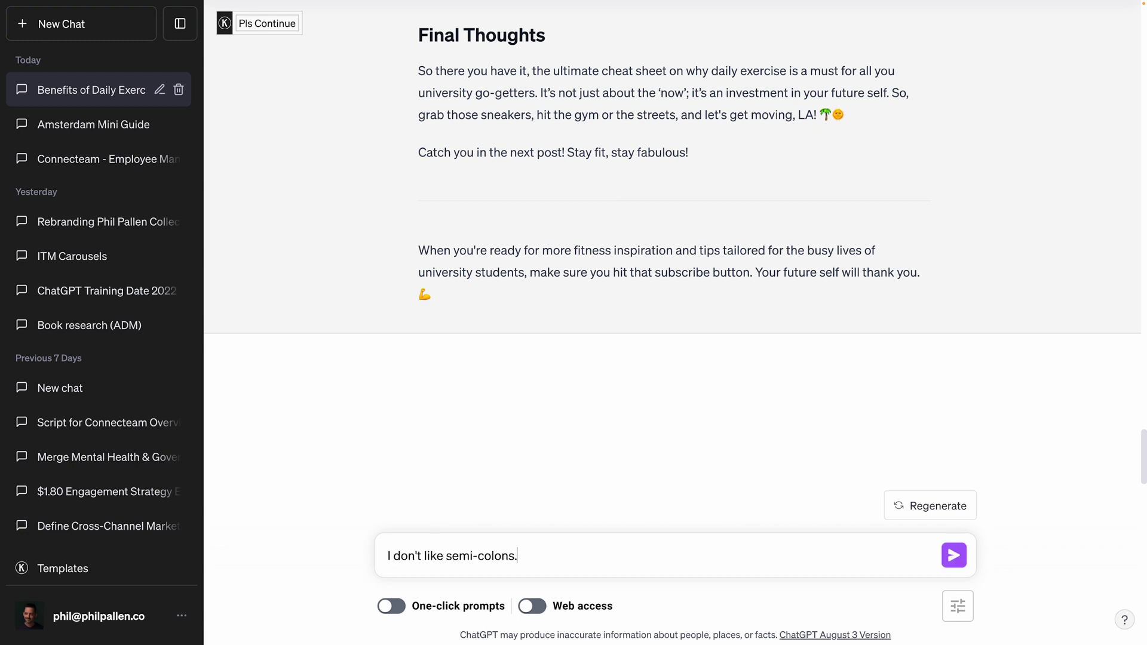
{"action": "type", "text": " Here's how I would rewrite this sentence:"}
{"action": "key", "text": "ctrl+v"}
{"action": "type", "text": "\""}
Step: Add a new paragraph reading: Instead, "Exercise isn't just a solo endeavor. In fact, it can be a community affair."
{"action": "key", "text": "shift+Return"}
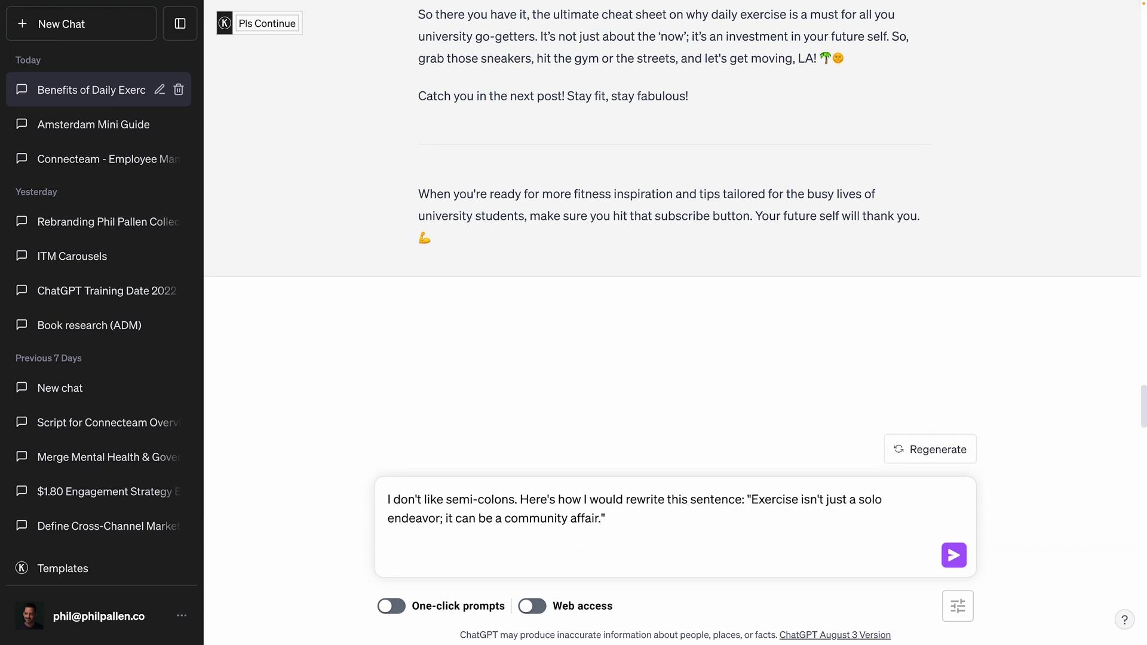
{"action": "type", "text": "Instead, \"Exercise isn't just a solo endeavor. In fact, it can be a community affair.\""}
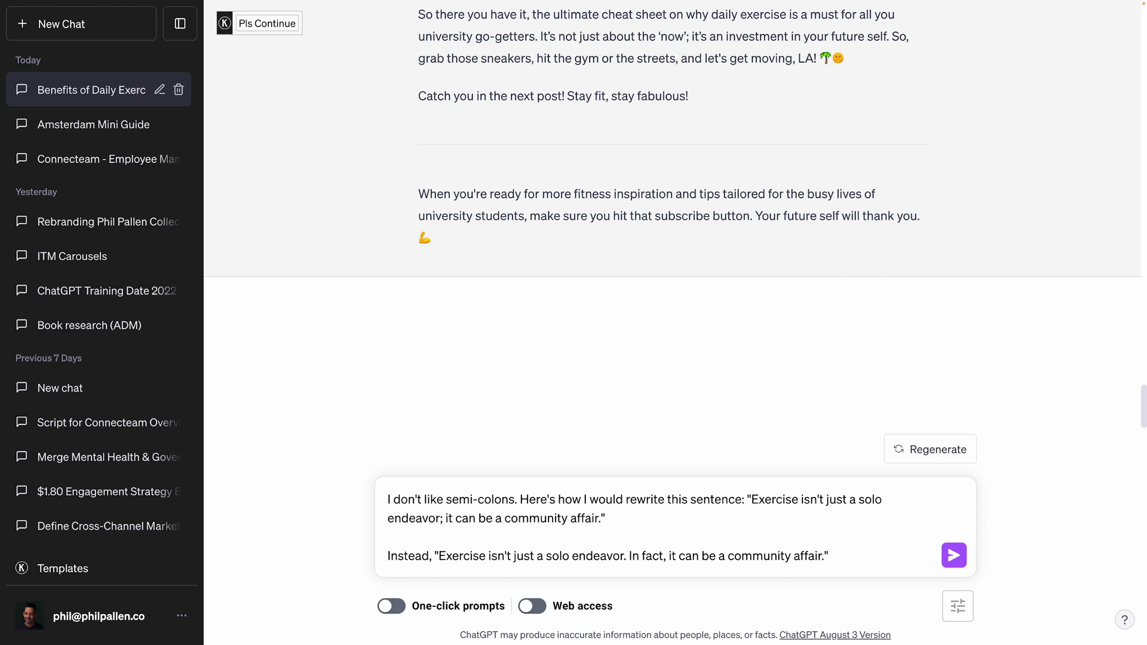
Step: Add "Please incorporate this tone of voice feedback and rewrite the blog post." and send the prompt with web access enabled
{"action": "type", "text": " Please incorporate this tone of voice feedback and rewrite the blog post."}
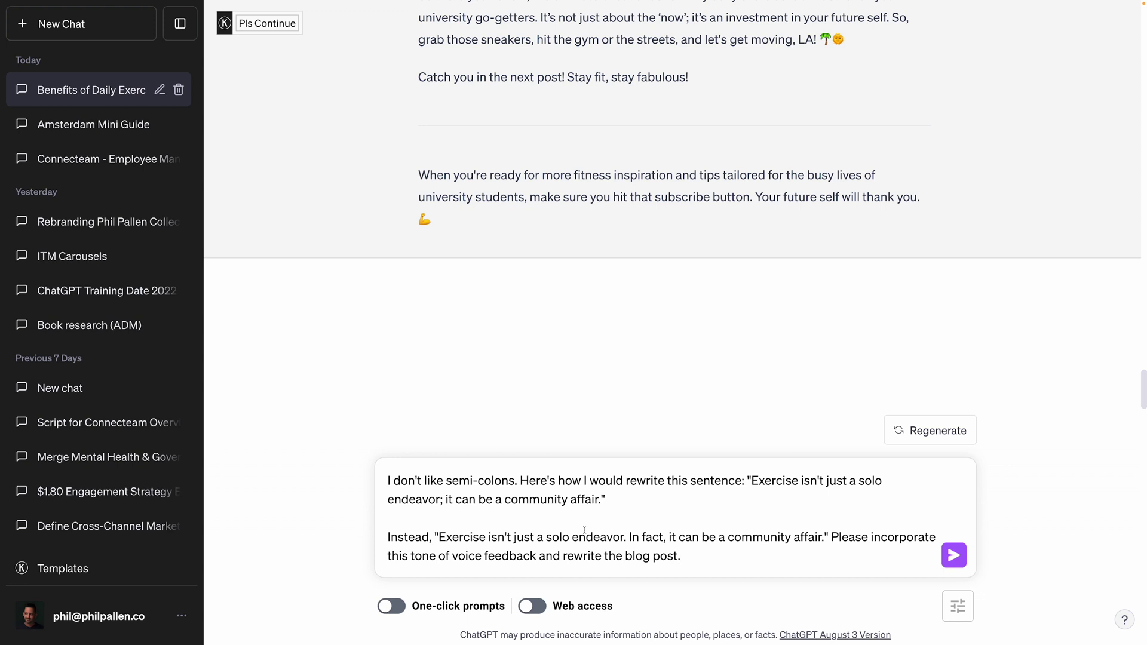
{"action": "left_click", "coordinate": [534, 607]}
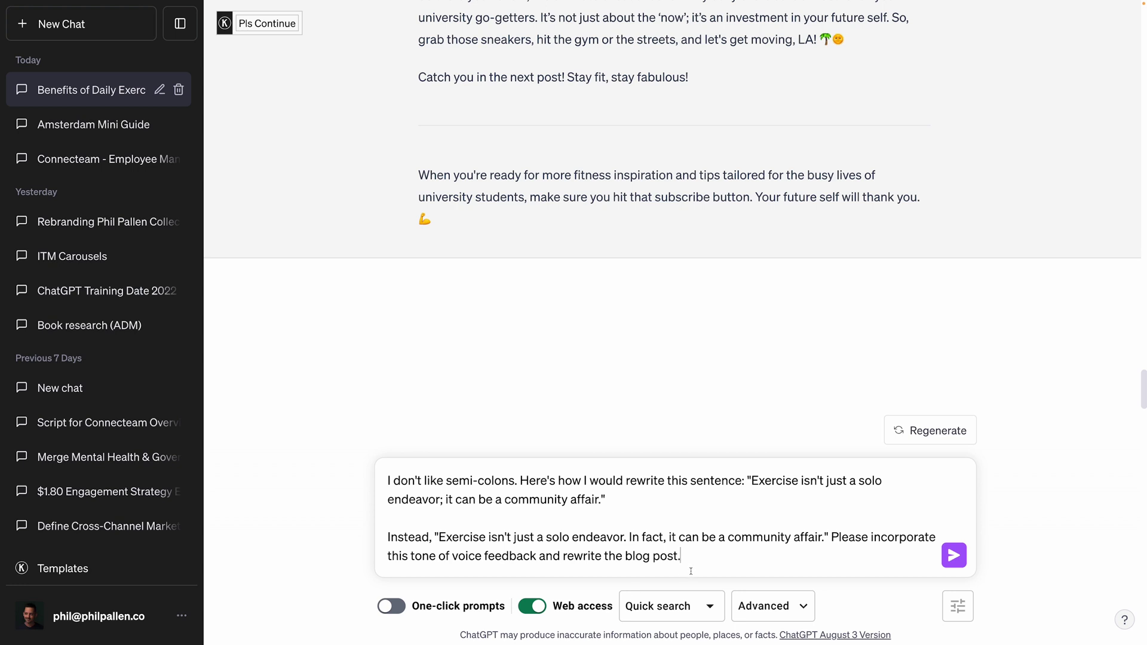
{"action": "left_click", "coordinate": [958, 562]}
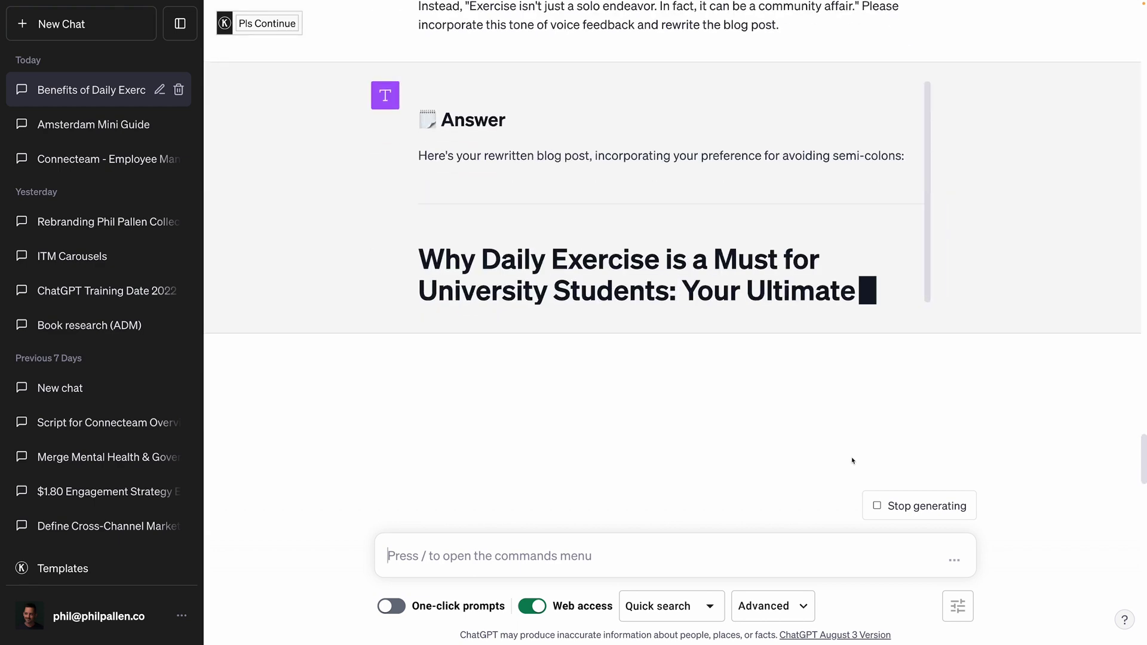
Step: Examine the rewritten blog post for the semi-colon feedback, highlighting the opening sentences of the "Can Exercise Help With Social Life?" section
{"action": "scroll", "coordinate": [861, 333], "scroll_direction": "up", "scroll_amount": 6}
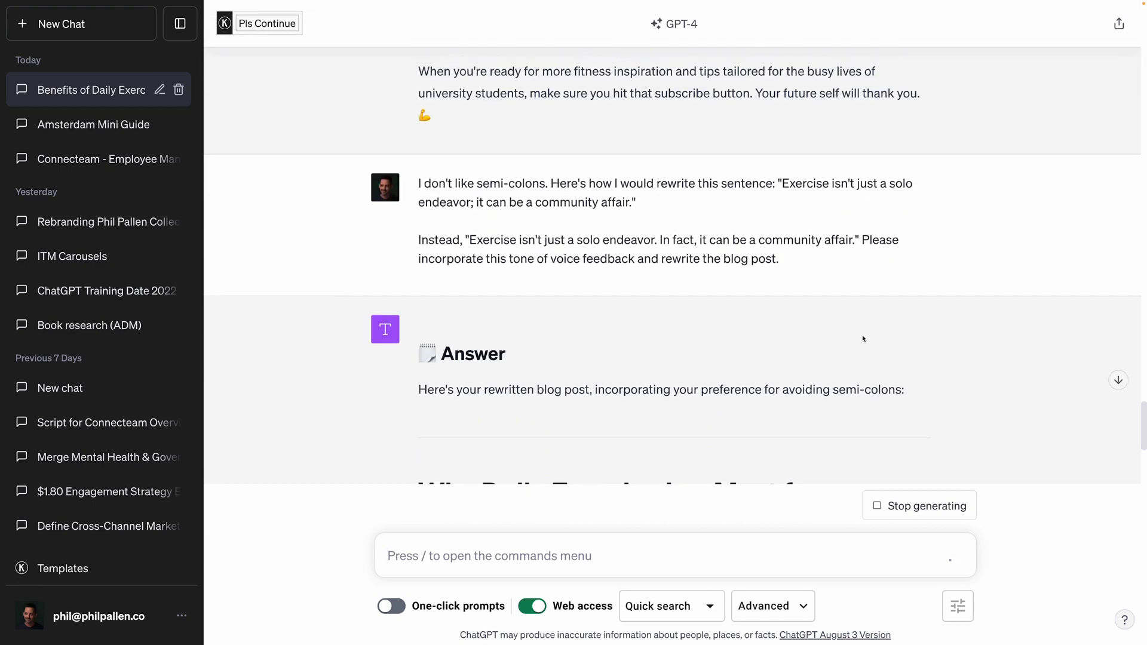
{"action": "scroll", "coordinate": [884, 361], "scroll_direction": "down", "scroll_amount": 5}
{"action": "scroll", "coordinate": [884, 361], "scroll_direction": "down", "scroll_amount": 2}
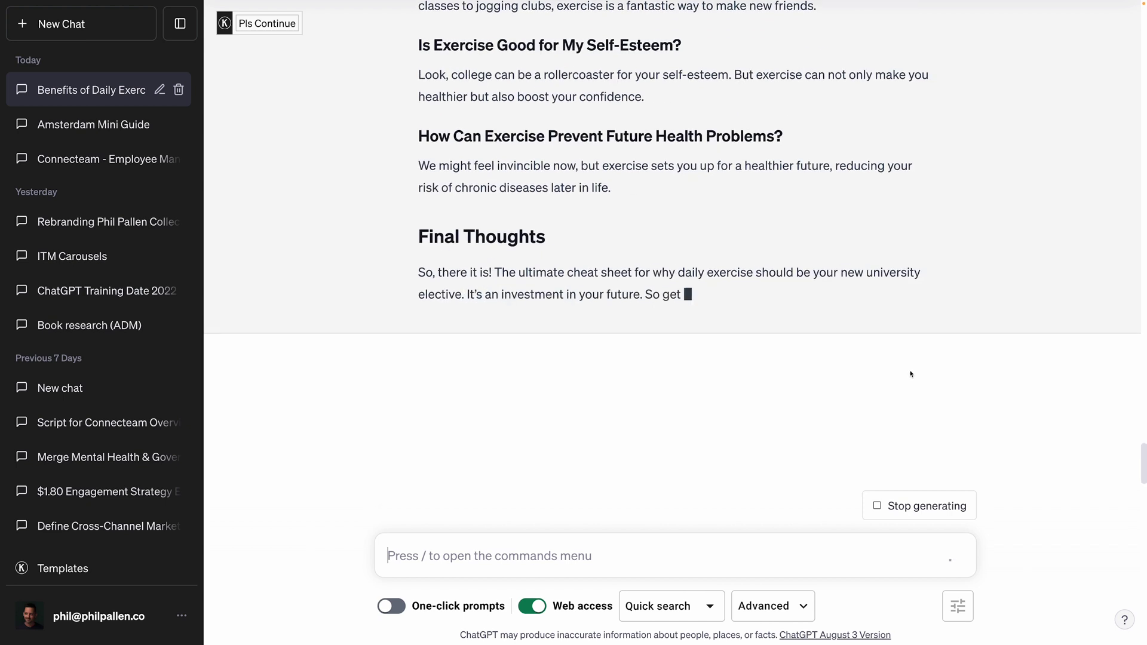
{"action": "scroll", "coordinate": [943, 268], "scroll_direction": "up", "scroll_amount": 5}
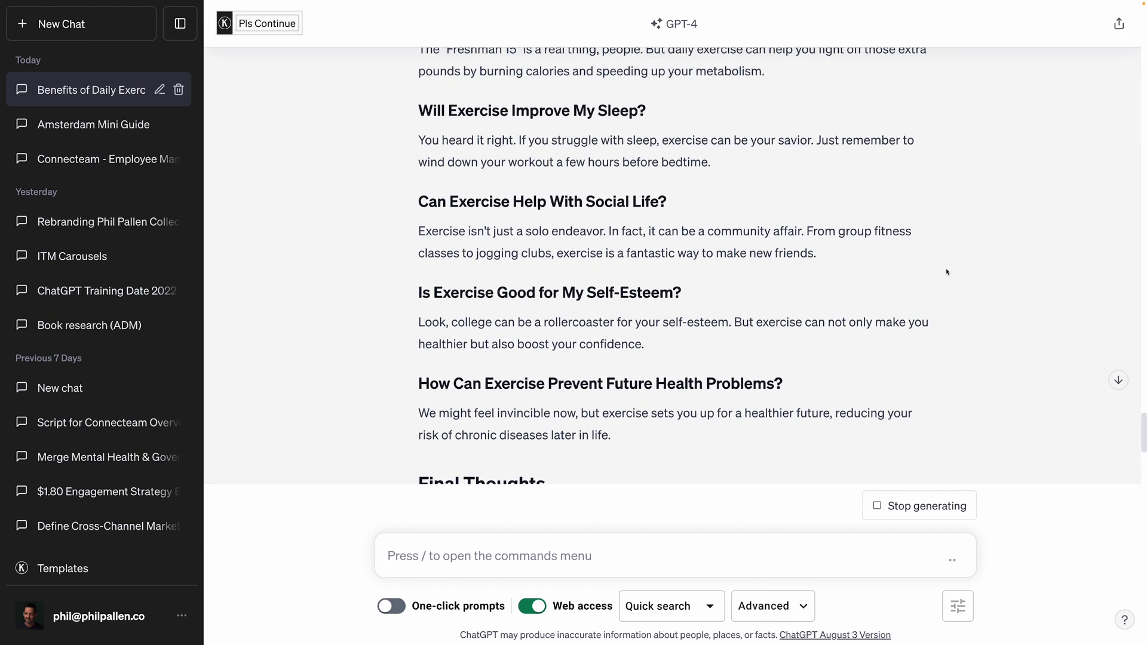
{"action": "scroll", "coordinate": [947, 273], "scroll_direction": "up", "scroll_amount": 1}
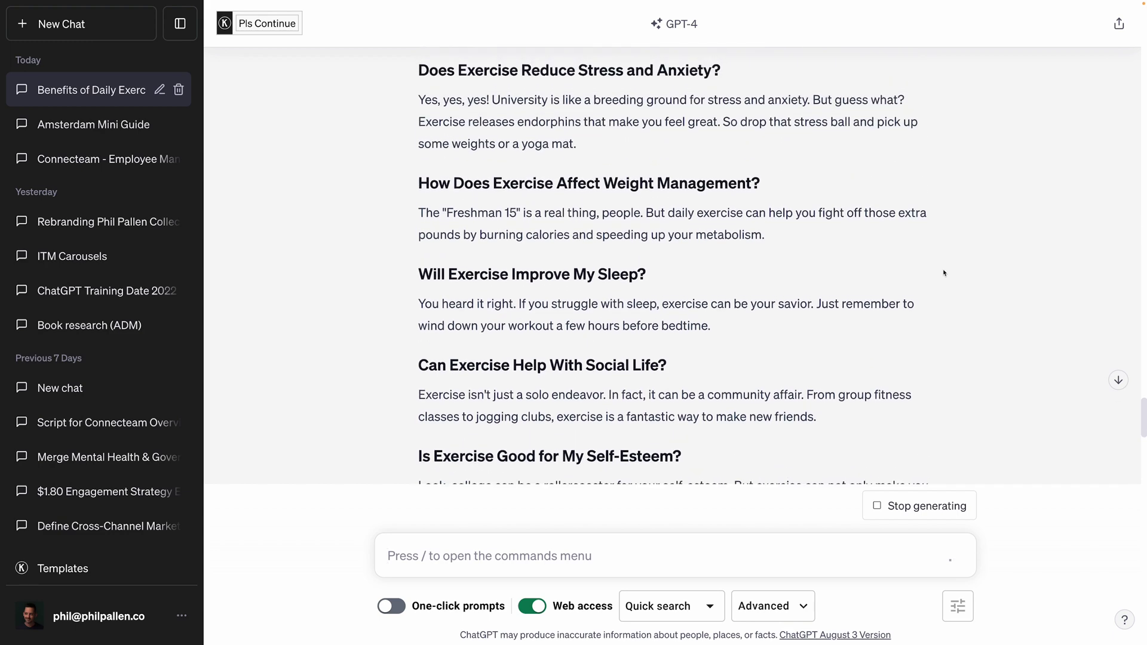
{"action": "scroll", "coordinate": [947, 273], "scroll_direction": "down", "scroll_amount": 1}
{"action": "left_click_drag", "start_coordinate": [807, 353], "coordinate": [370, 372]}
{"action": "left_click_drag", "start_coordinate": [412, 357], "coordinate": [806, 356]}
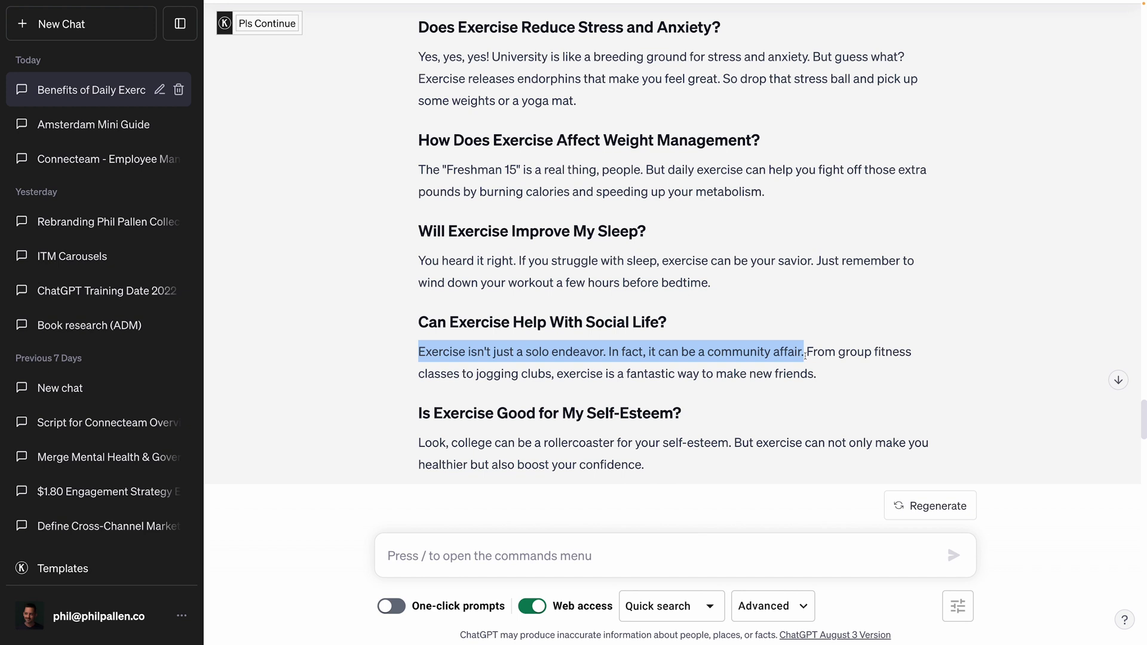
{"action": "left_click", "coordinate": [875, 374]}
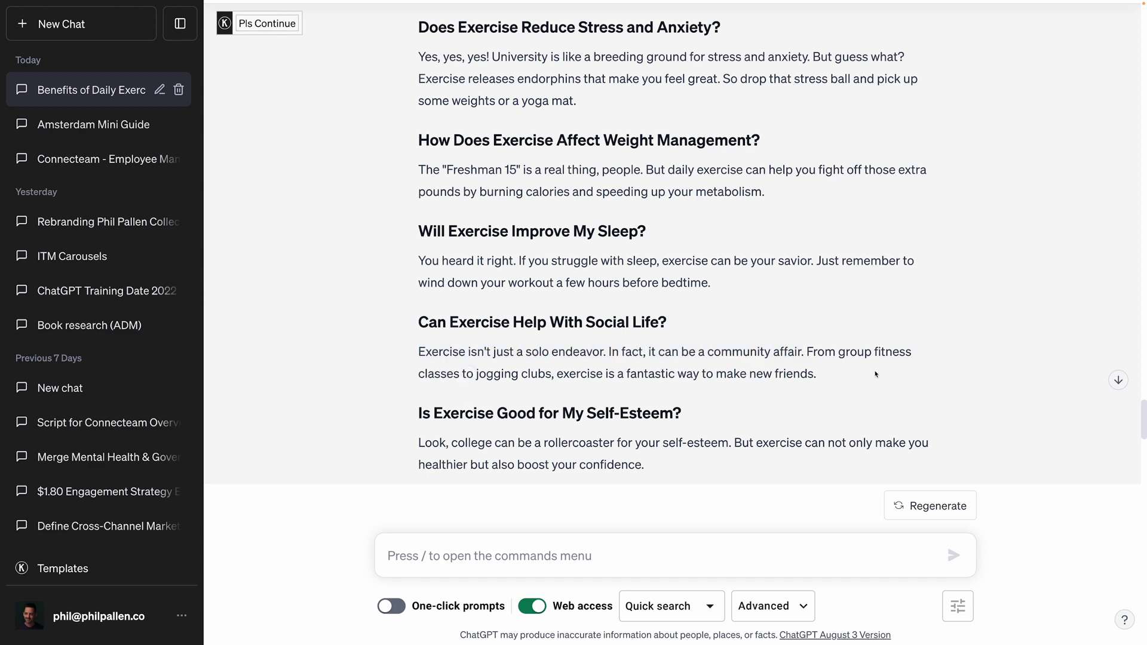
Step: Review the rewritten post's closing sections and the list of web sources beneath it
{"action": "scroll", "coordinate": [877, 374], "scroll_direction": "down", "scroll_amount": 9}
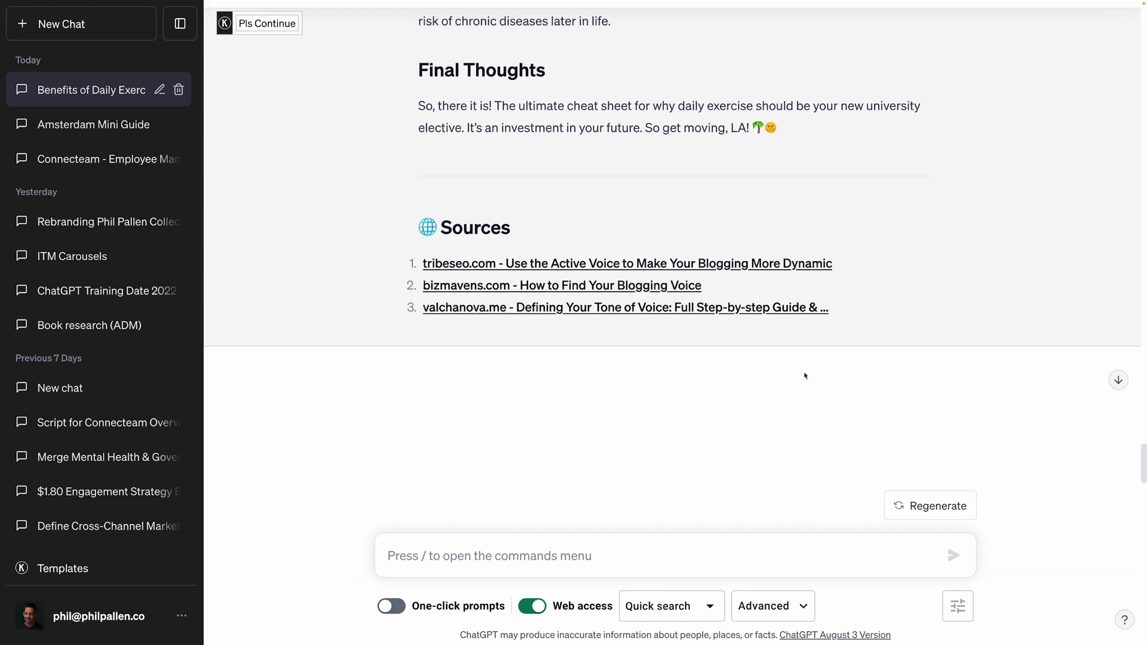
{"action": "scroll", "coordinate": [805, 376], "scroll_direction": "up", "scroll_amount": 1}
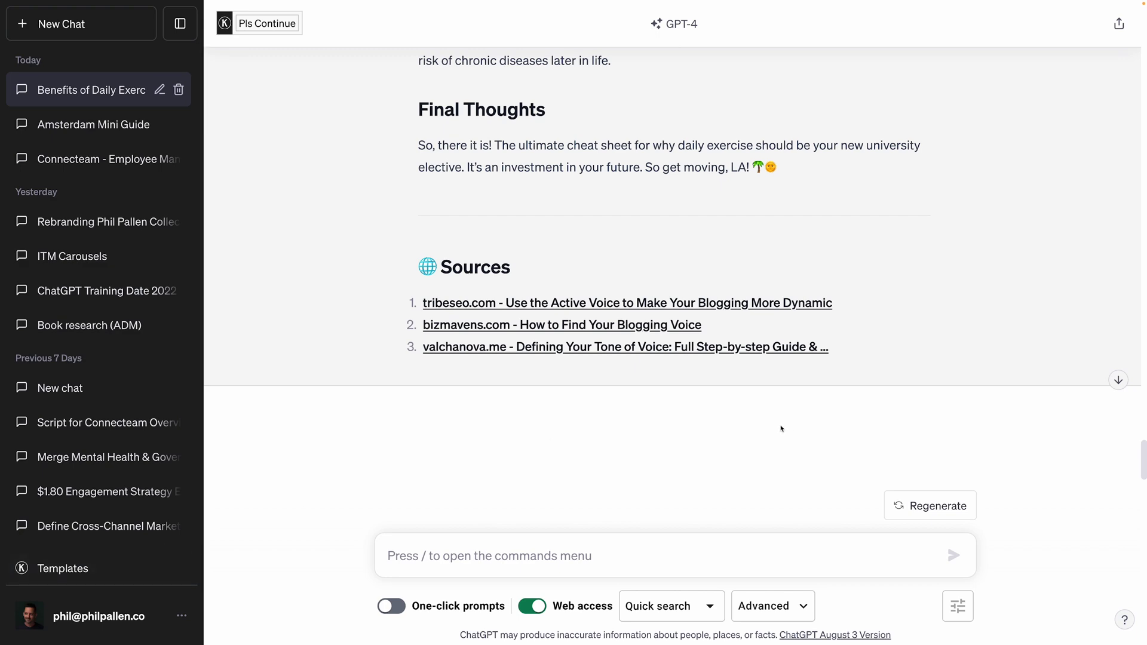
{"action": "scroll", "coordinate": [781, 428], "scroll_direction": "up", "scroll_amount": 4}
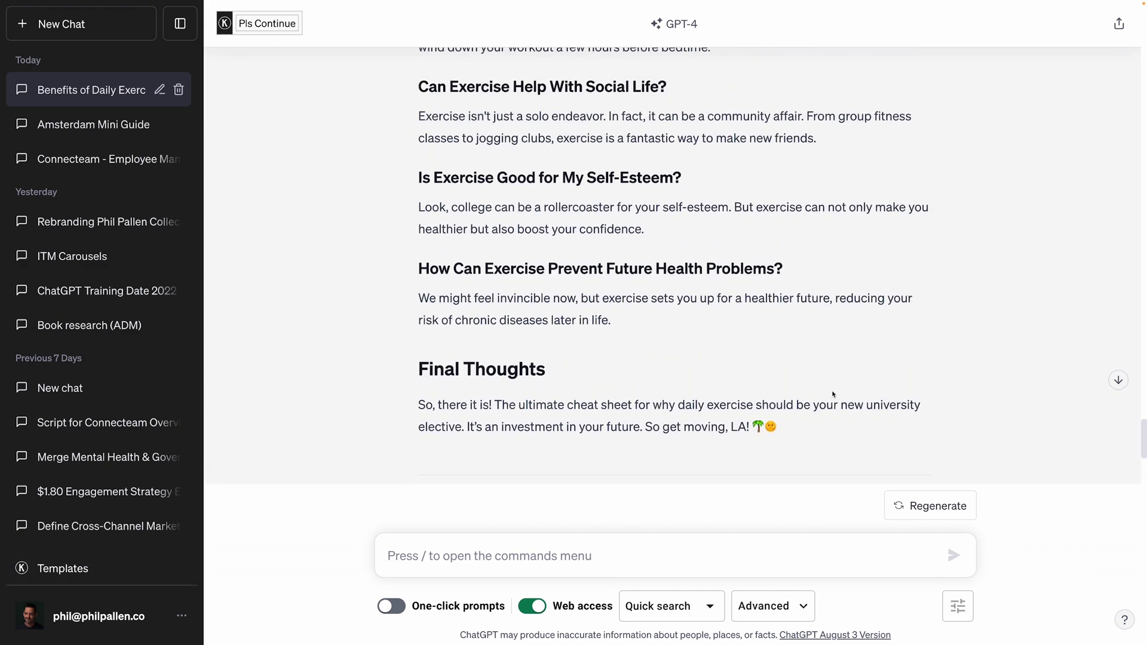
{"action": "scroll", "coordinate": [843, 393], "scroll_direction": "down", "scroll_amount": 5}
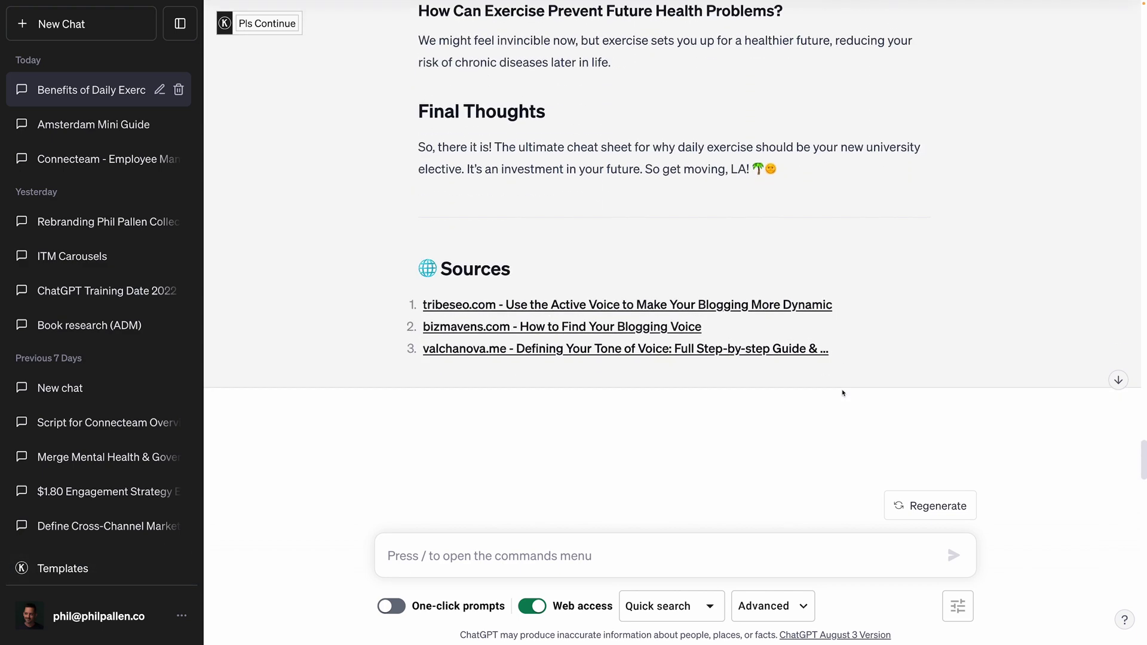